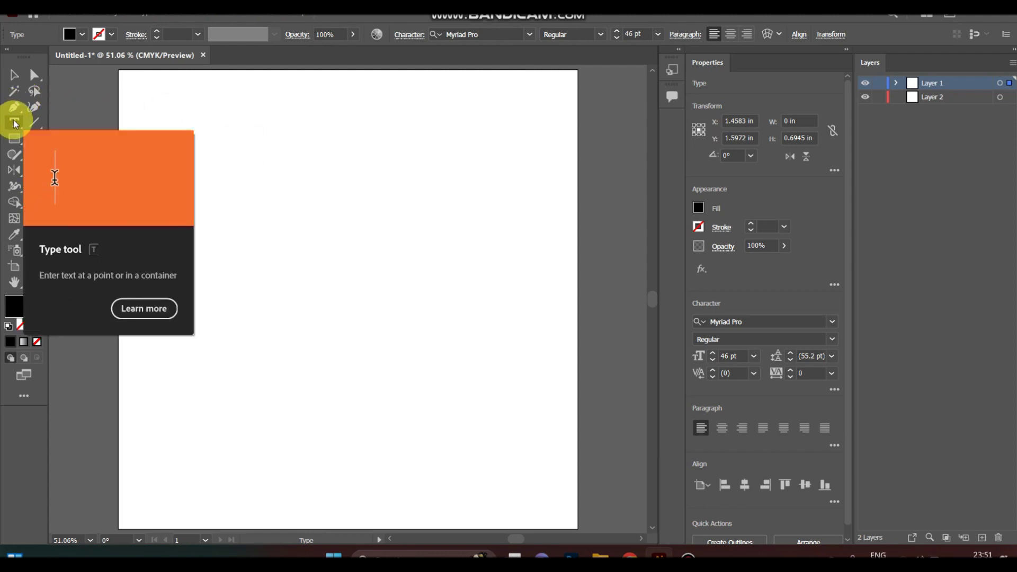
# Step: Add point text reading "adobe" in the upper-left area of the artboard with the Type tool
pyautogui.click(32, 76)
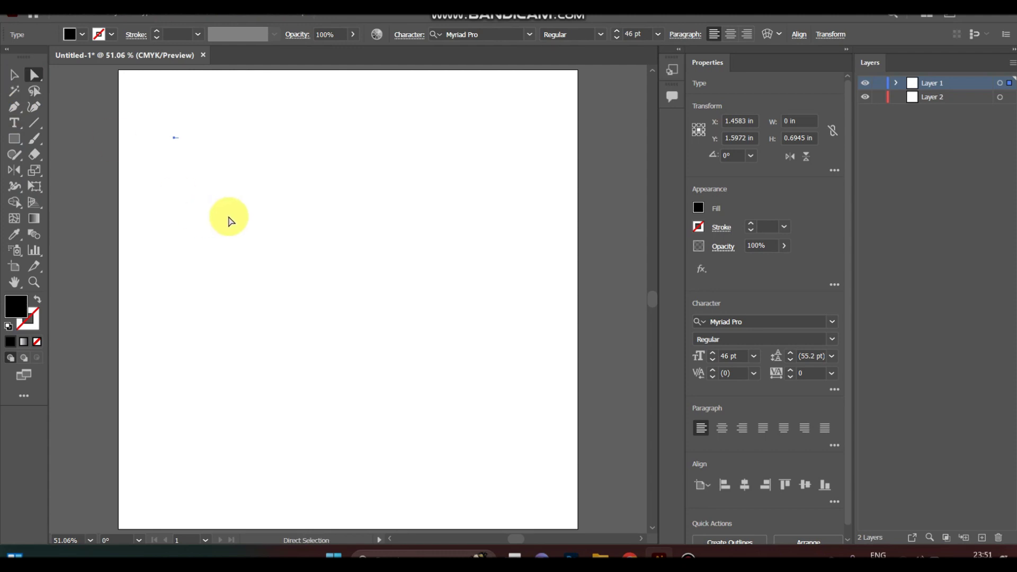
pyautogui.press('t')
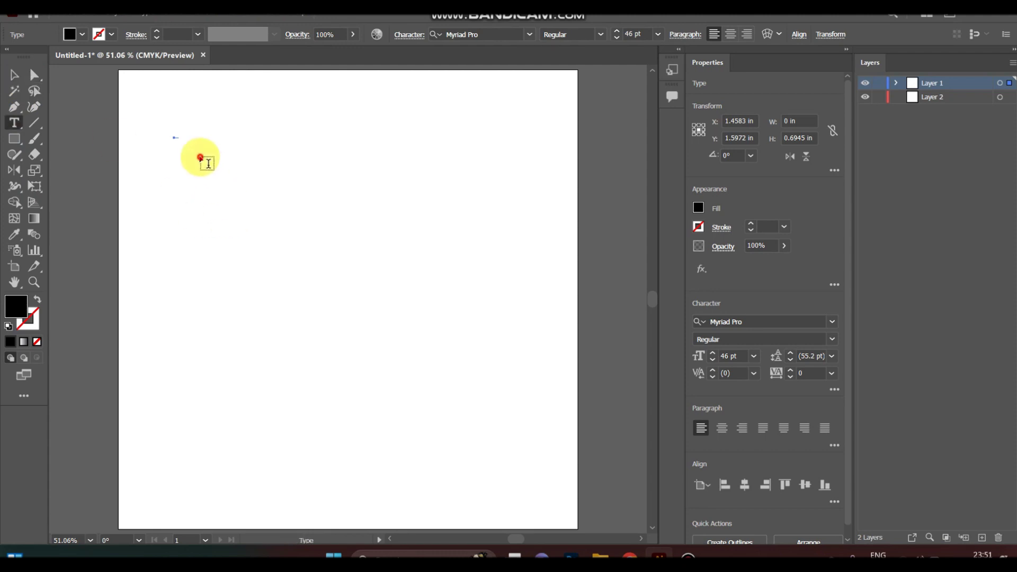
pyautogui.click(200, 154)
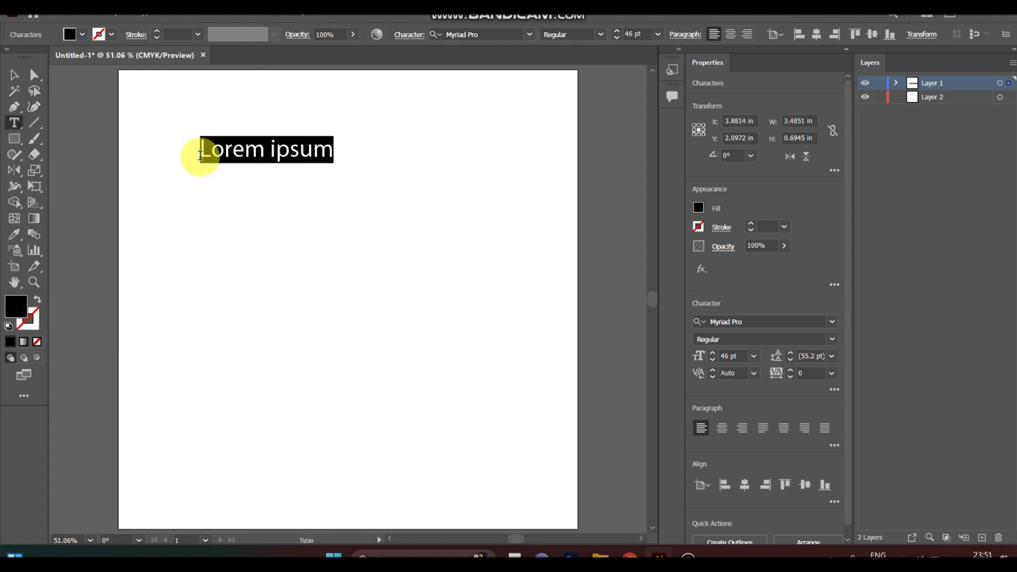
pyautogui.write('adob')
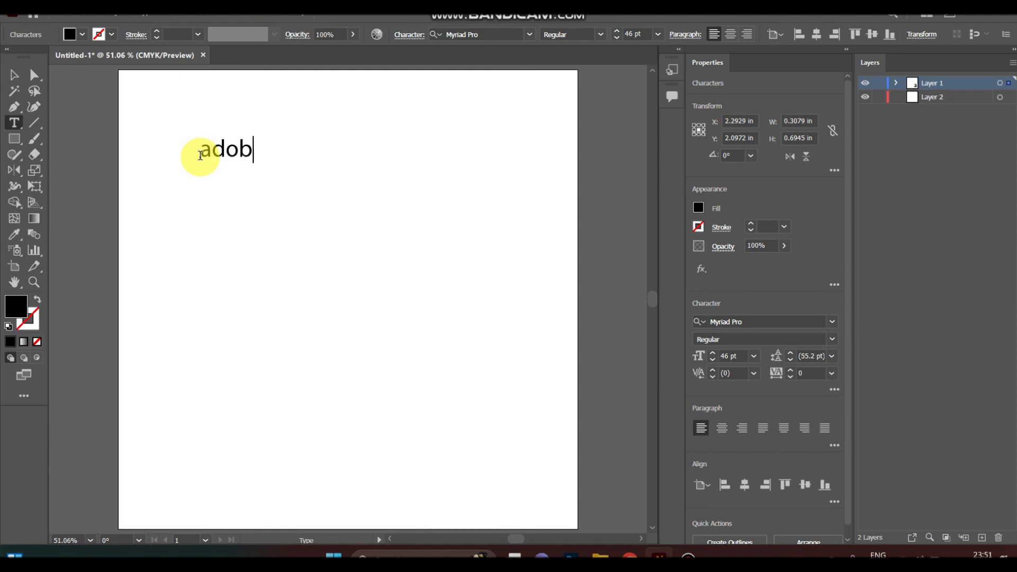
pyautogui.write('e')
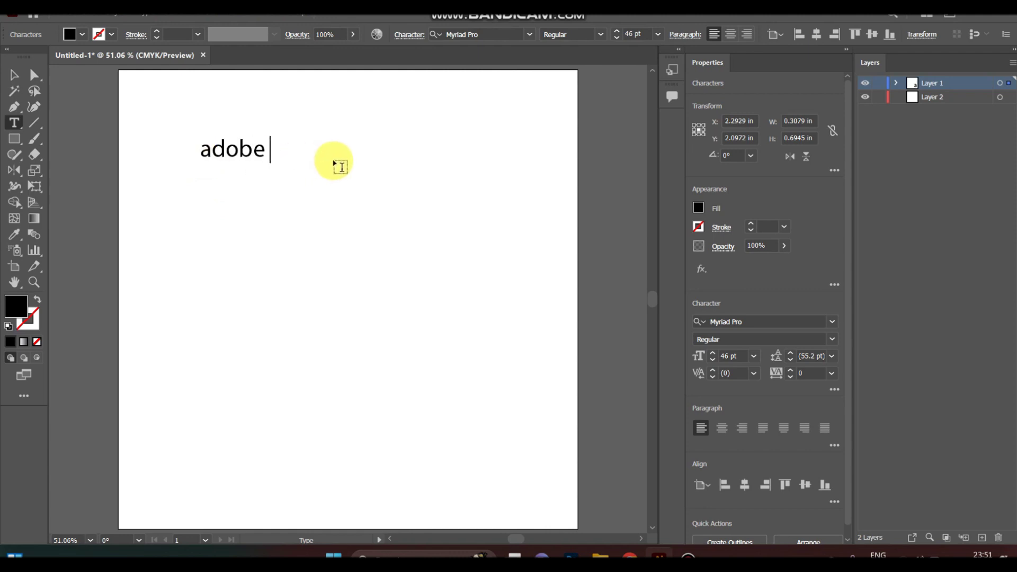
# Step: Delete the "adobe" text and leave the artboard empty with nothing selected
pyautogui.hotkey('ctrl', 'a')
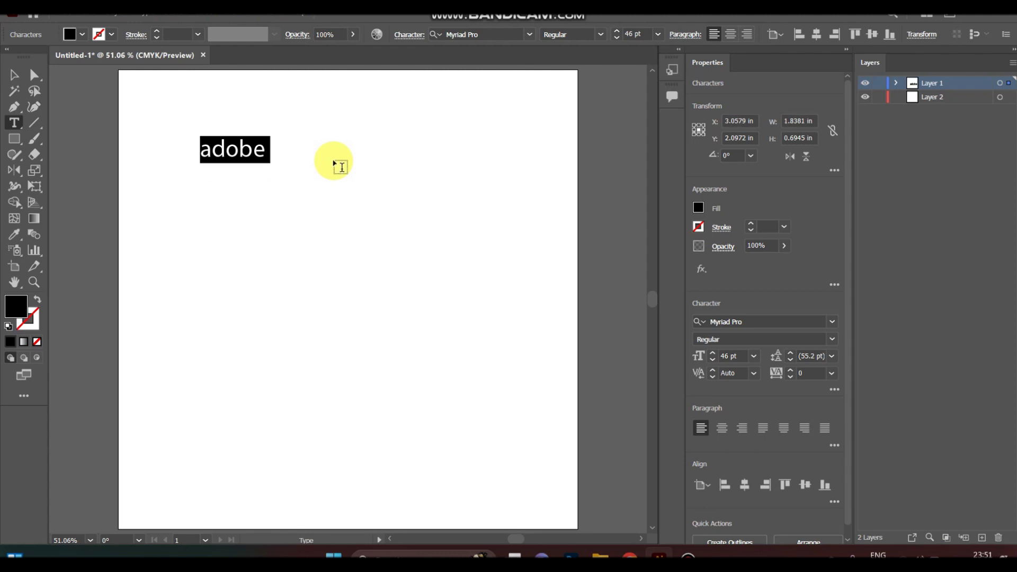
pyautogui.press('BackSpace')
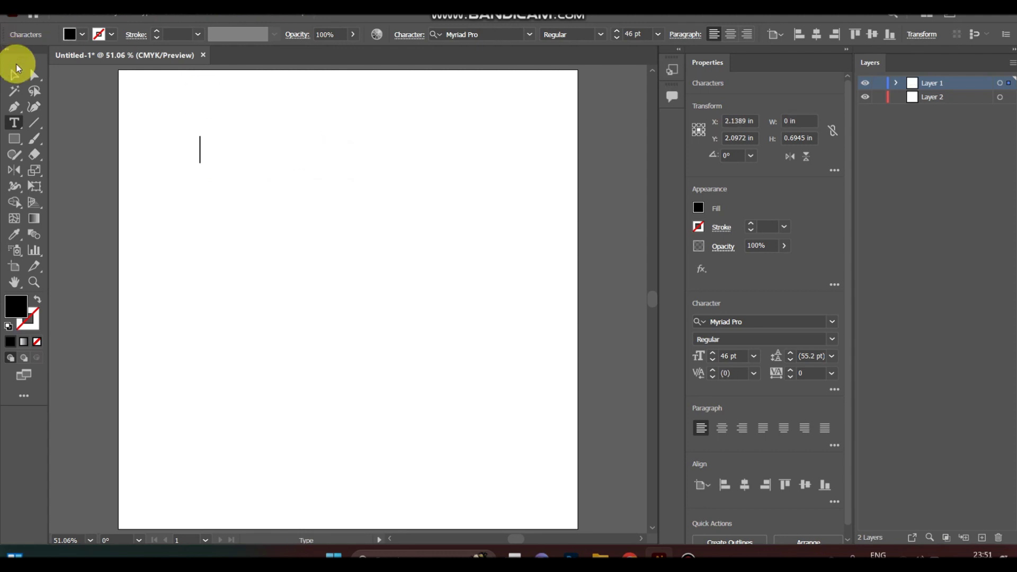
pyautogui.click(18, 74)
pyautogui.moveTo(217, 121); pyautogui.dragTo(170, 206)
pyautogui.click(170, 206)
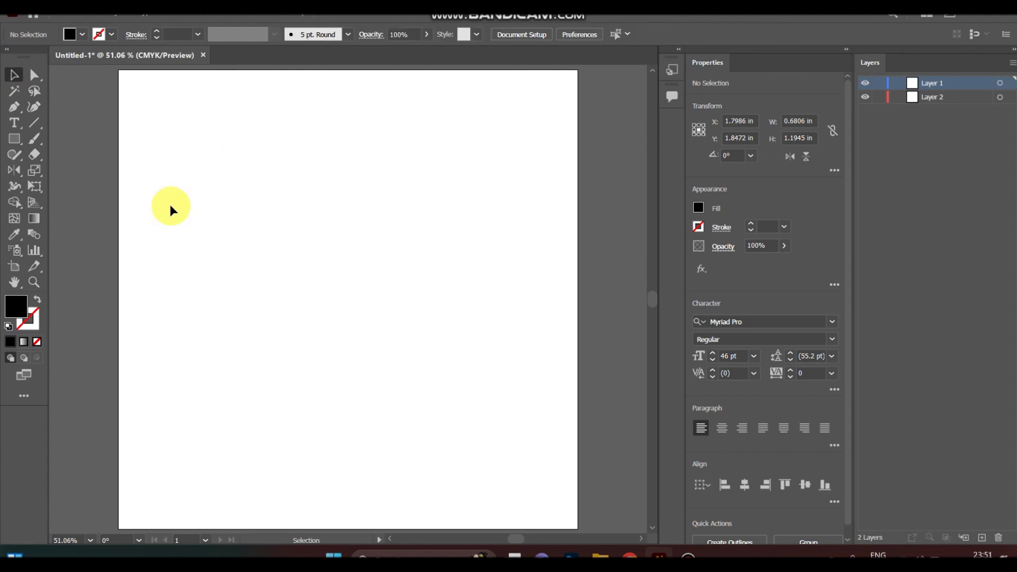
# Step: Draw a rectangle about 8.54 by 6.42 in across the artboard's upper half, fill it with magenta and deselect it
pyautogui.click(16, 134)
pyautogui.moveTo(173, 140); pyautogui.dragTo(500, 385)
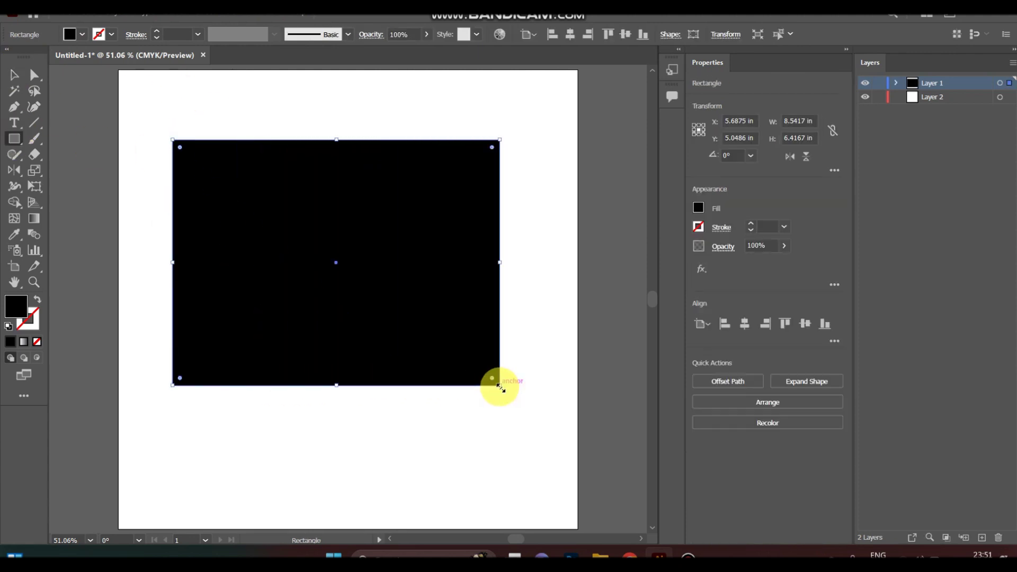
pyautogui.click(699, 207)
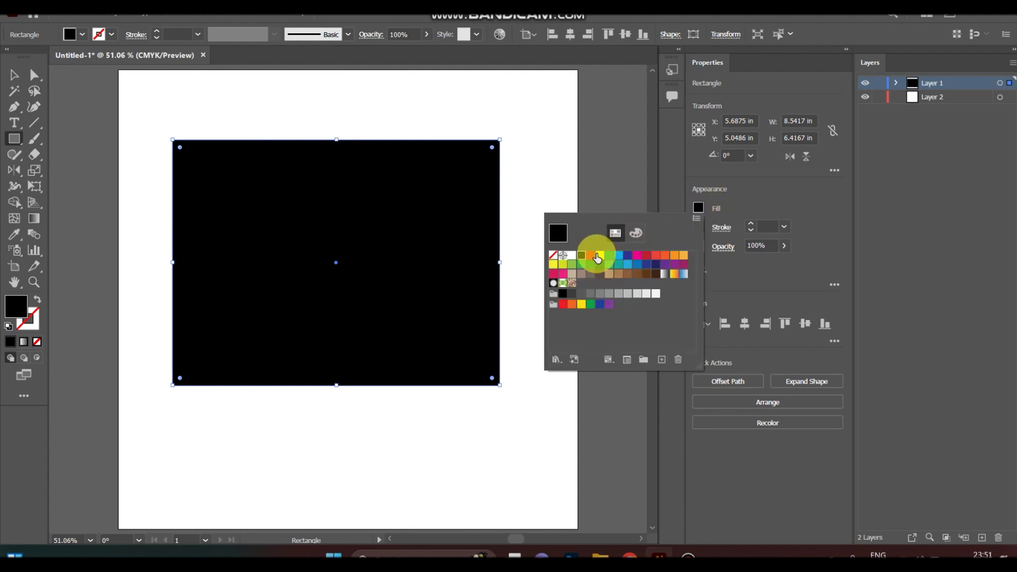
pyautogui.click(637, 255)
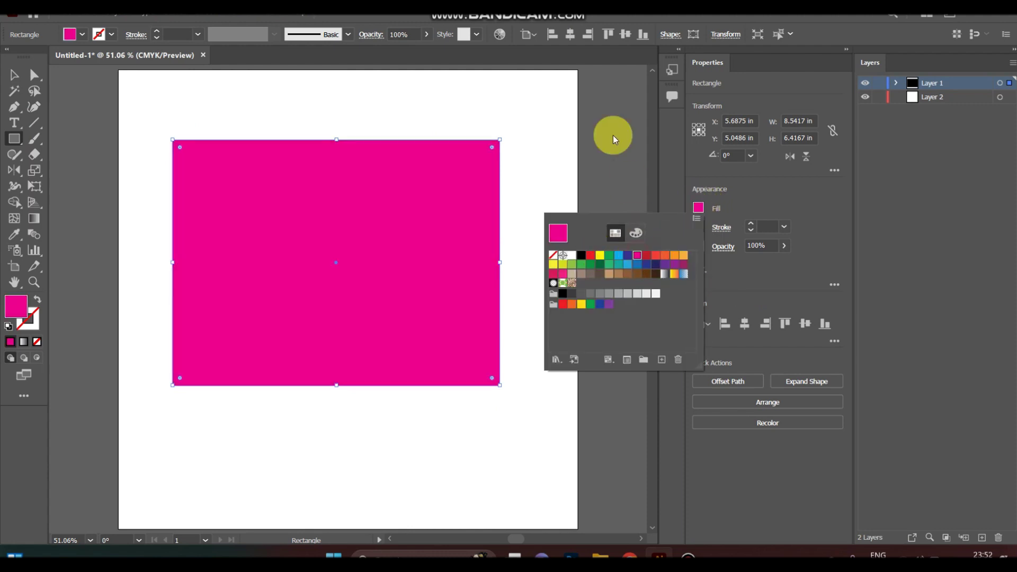
pyautogui.click(602, 122)
pyautogui.click(504, 132)
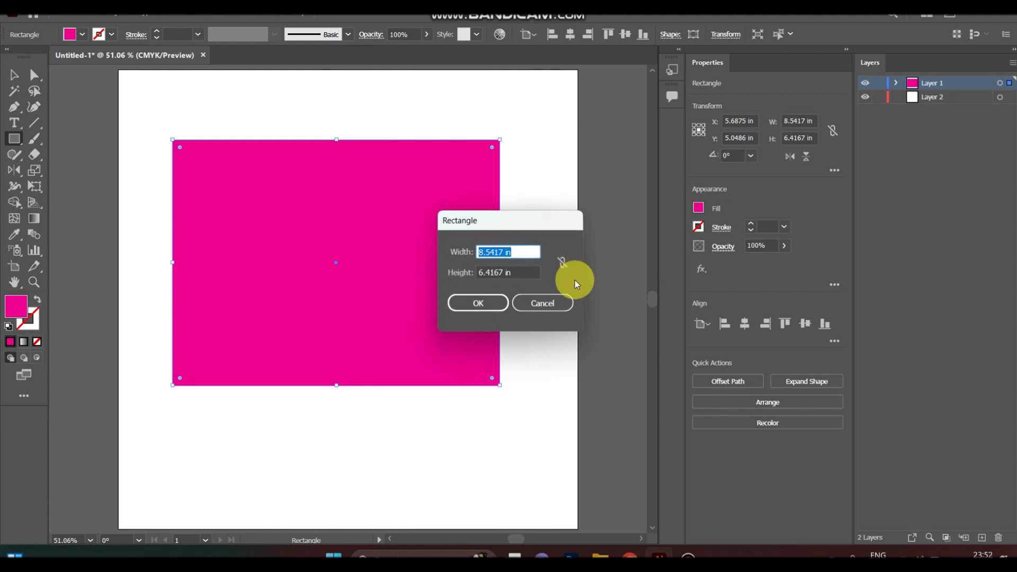
pyautogui.click(542, 303)
pyautogui.press('v')
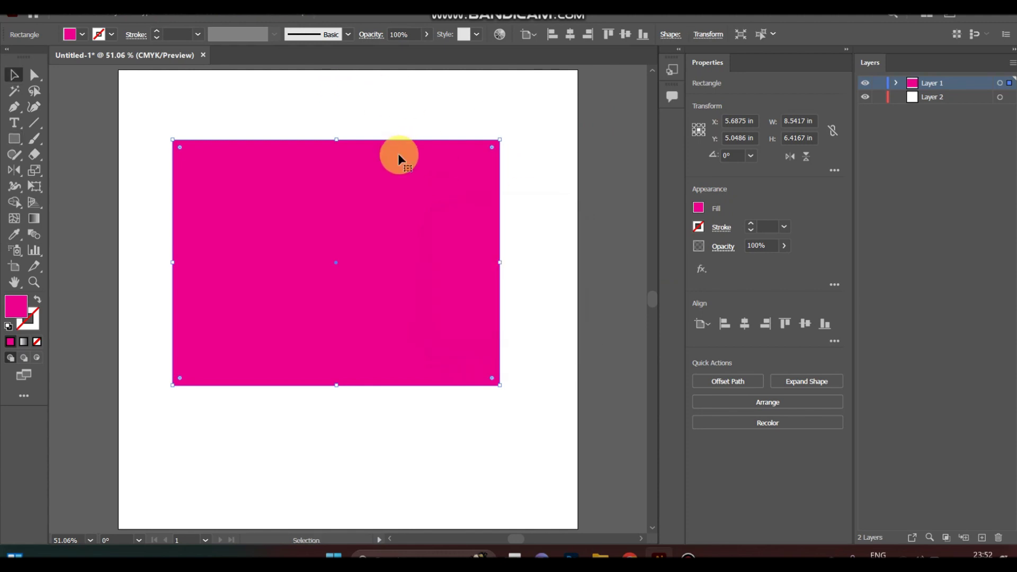
pyautogui.click(391, 95)
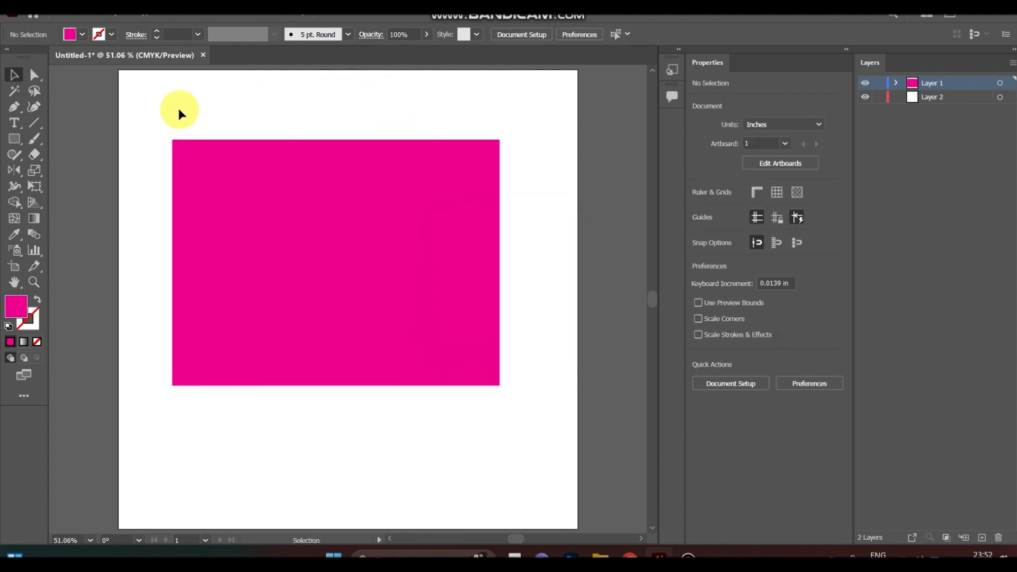
# Step: Turn the magenta rectangle into a placeholder text area with the Area Type tool, and undo it
pyautogui.click(15, 124)
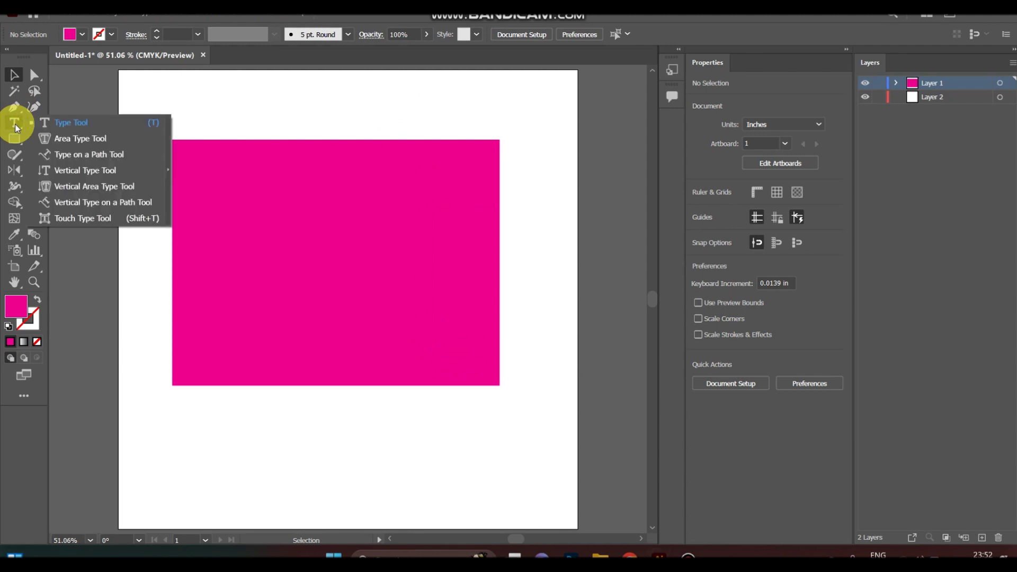
pyautogui.click(103, 139)
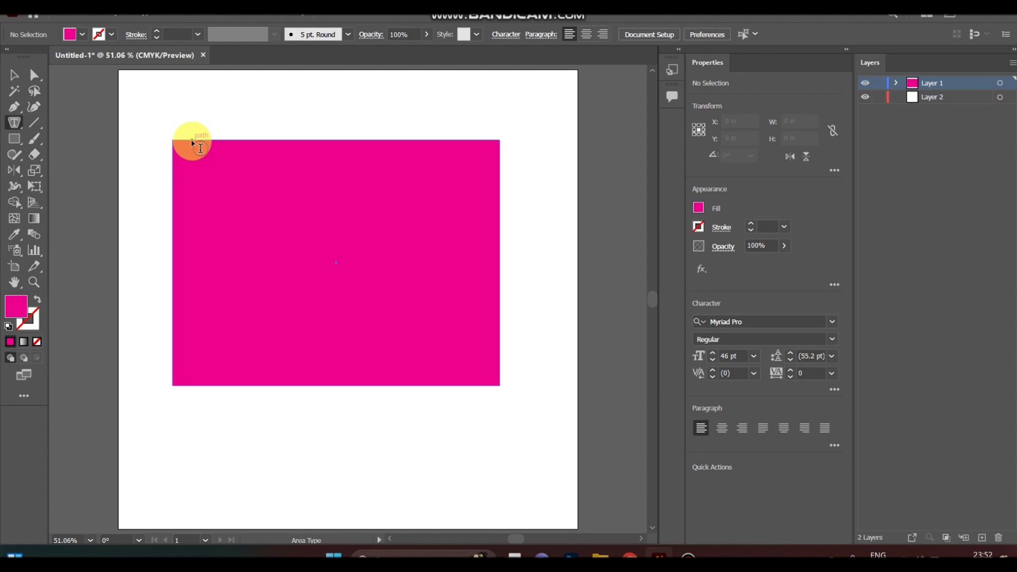
pyautogui.click(233, 188)
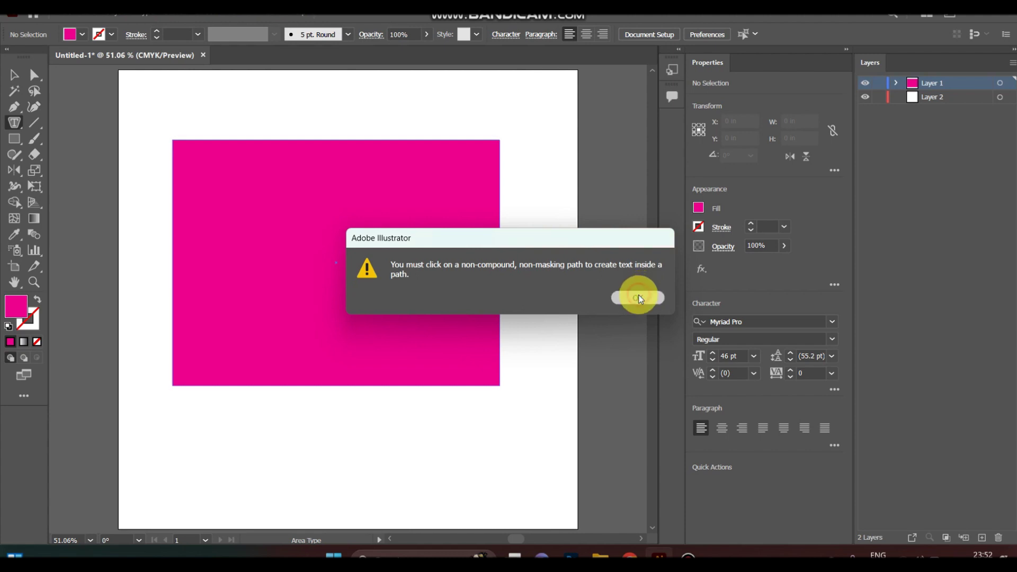
pyautogui.click(638, 298)
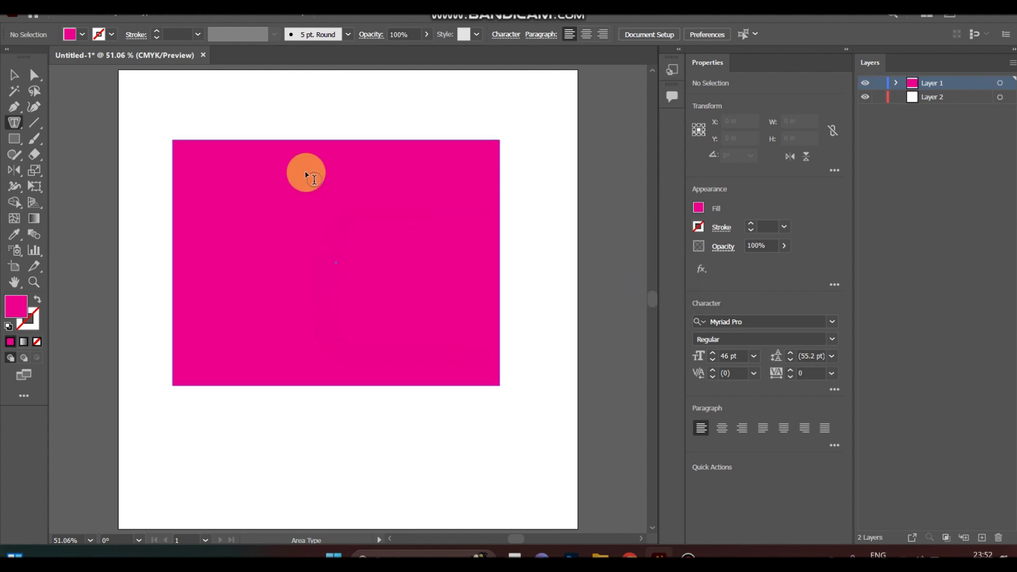
pyautogui.click(196, 141)
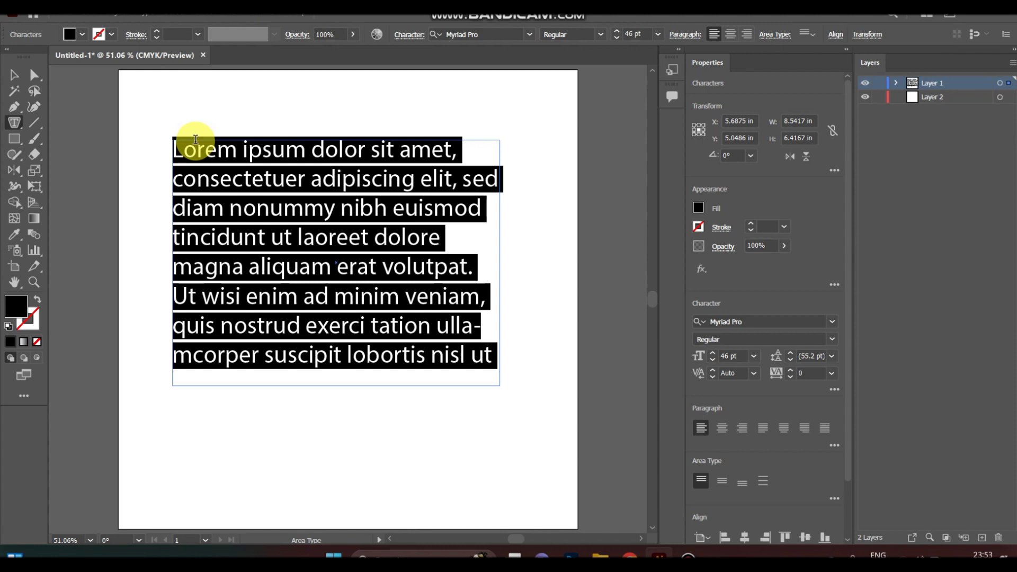
pyautogui.hotkey('ctrl', 'z')
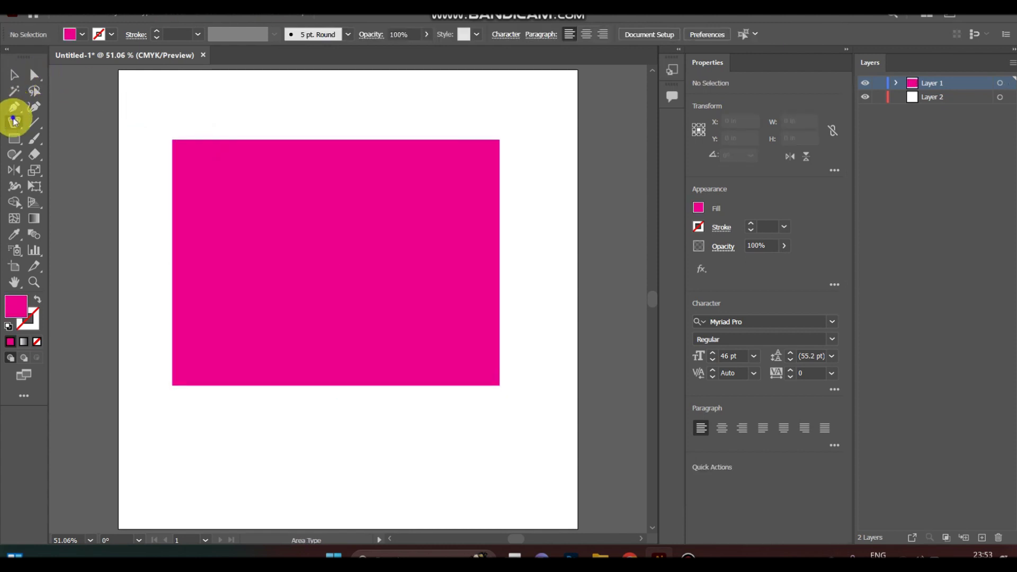
# Step: Run placeholder text around the magenta rectangle's outline with the Type on a Path tool, and undo it
pyautogui.click(14, 122)
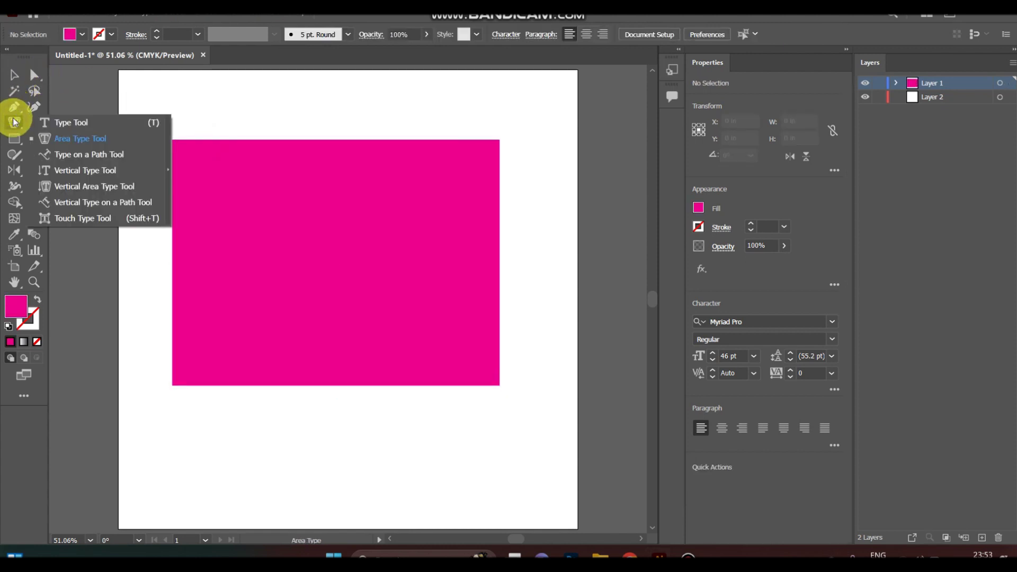
pyautogui.click(99, 154)
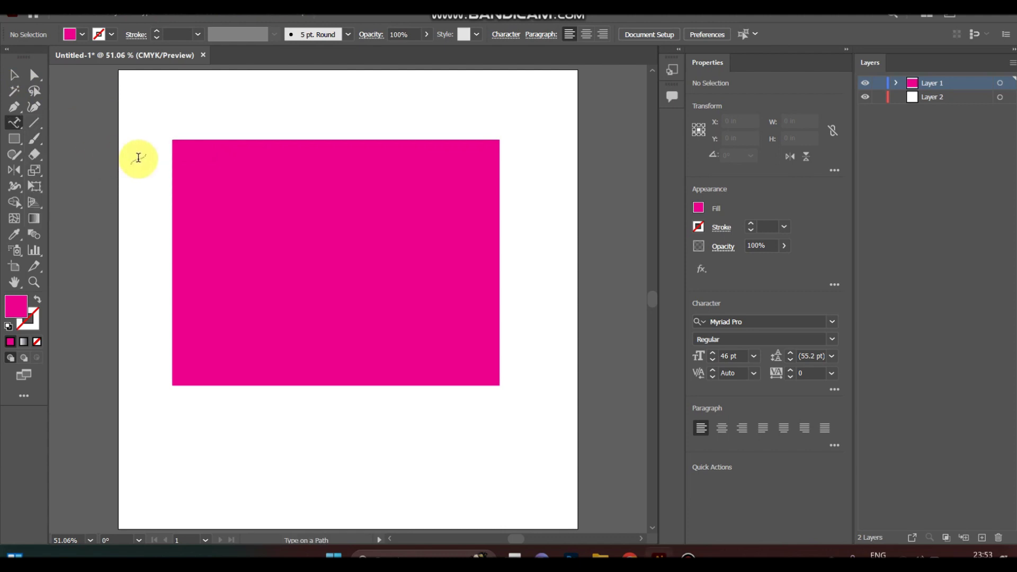
pyautogui.moveTo(326, 227)
pyautogui.mouseDown()
pyautogui.moveTo(397, 268)
pyautogui.moveTo(395, 212)
pyautogui.moveTo(350, 261)
pyautogui.mouseUp()
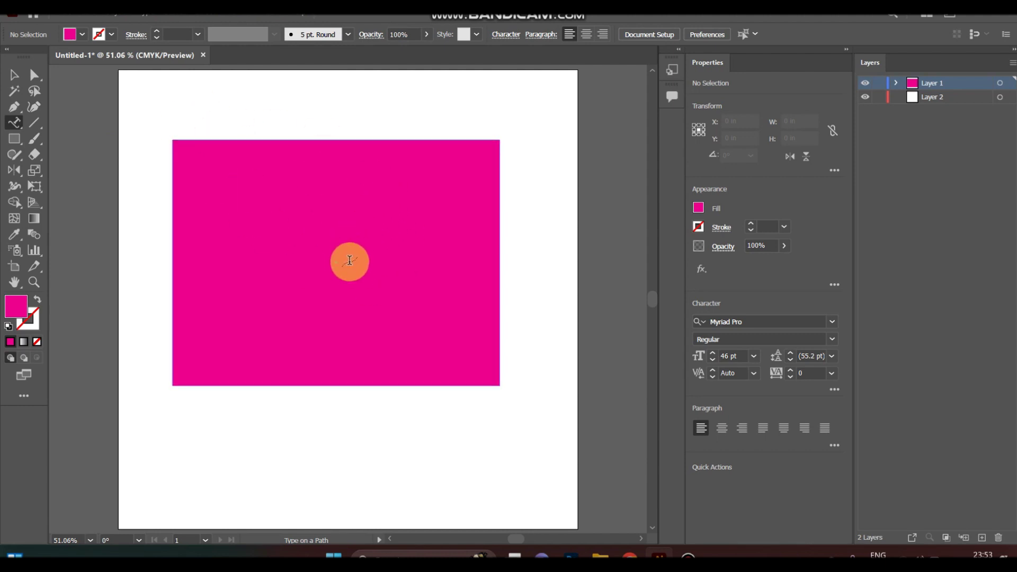
pyautogui.moveTo(349, 261)
pyautogui.mouseDown()
pyautogui.moveTo(253, 157)
pyautogui.moveTo(201, 138)
pyautogui.mouseUp()
pyautogui.click(201, 138)
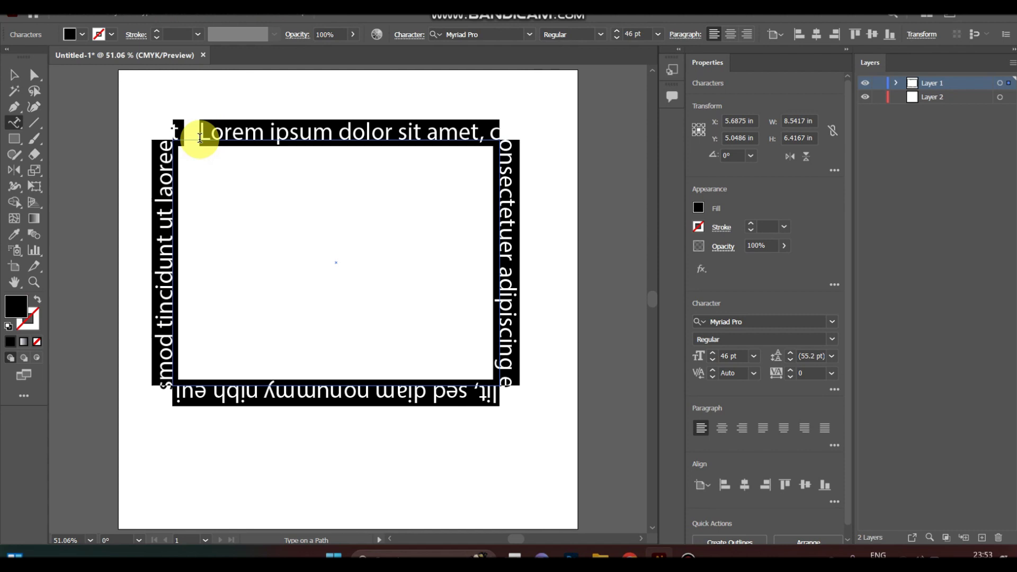
pyautogui.hotkey('ctrl', 'z')
pyautogui.click(164, 113)
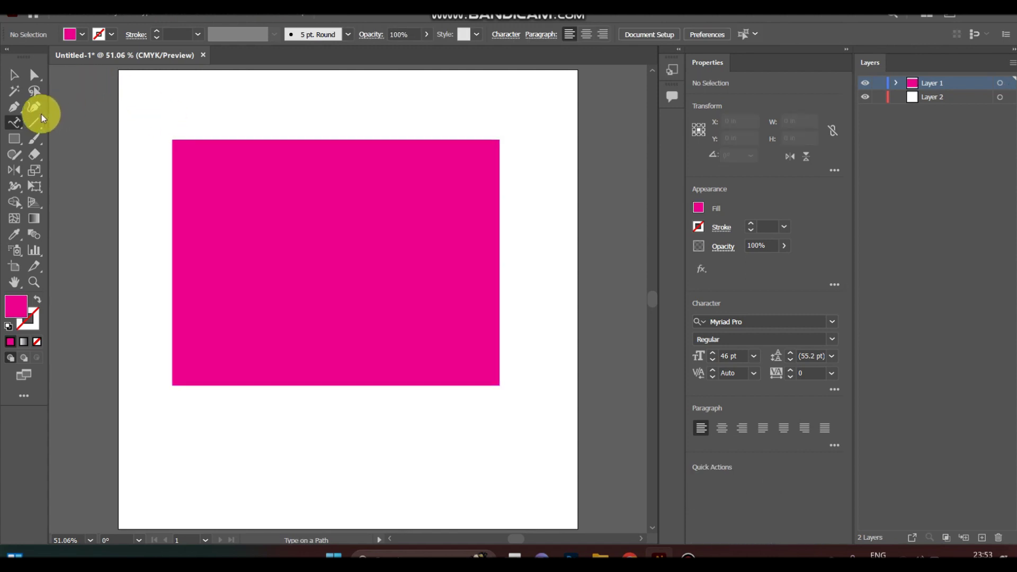
# Step: Place vertical placeholder text below the magenta rectangle with the Vertical Type tool, and undo it
pyautogui.click(14, 124)
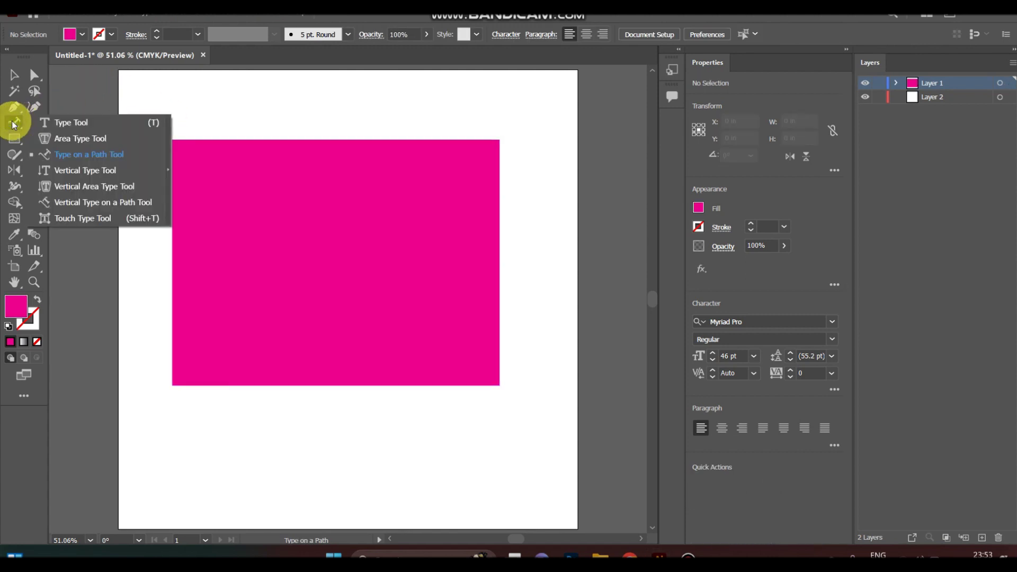
pyautogui.click(77, 170)
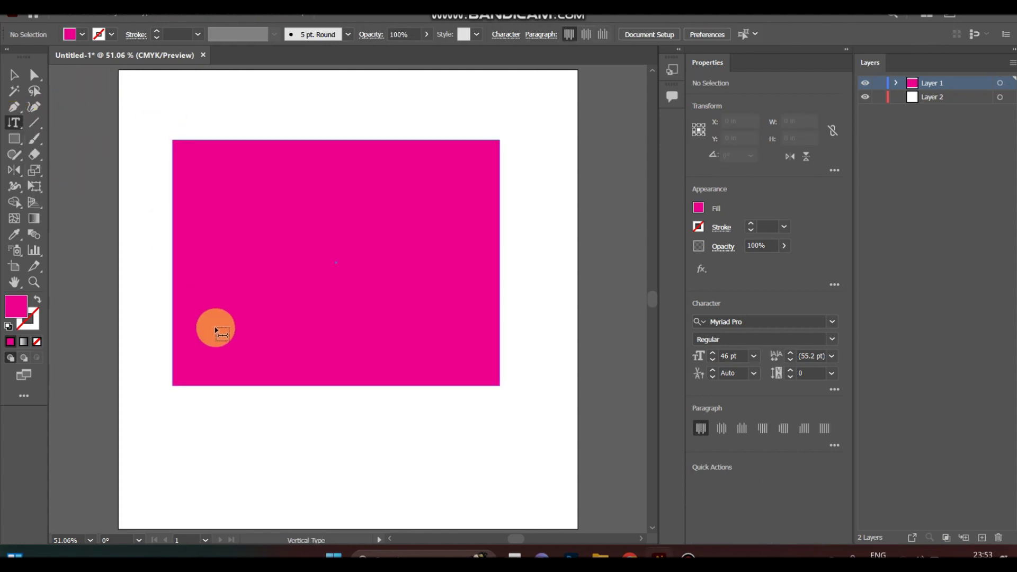
pyautogui.scroll(-4, 216, 330)
pyautogui.click(216, 281)
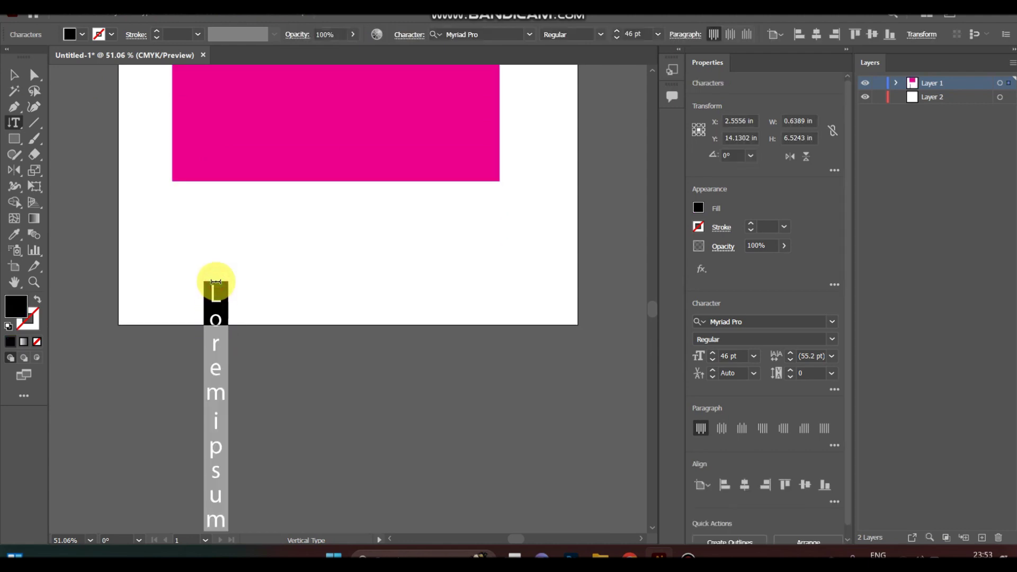
pyautogui.hotkey('ctrl', 'z')
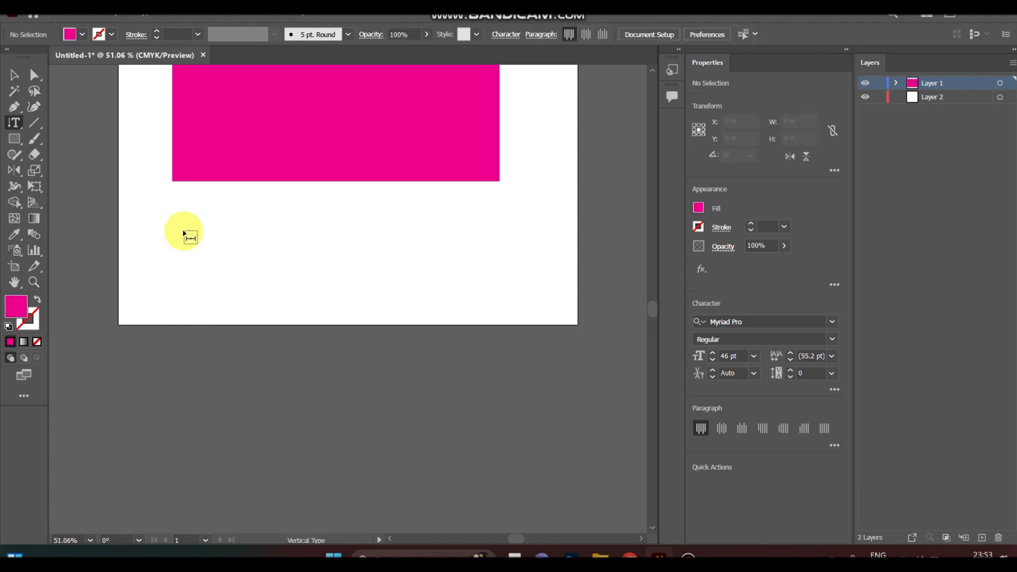
# Step: Fill the magenta rectangle with vertical placeholder text using the Vertical Area Type tool, and undo it
pyautogui.click(13, 125)
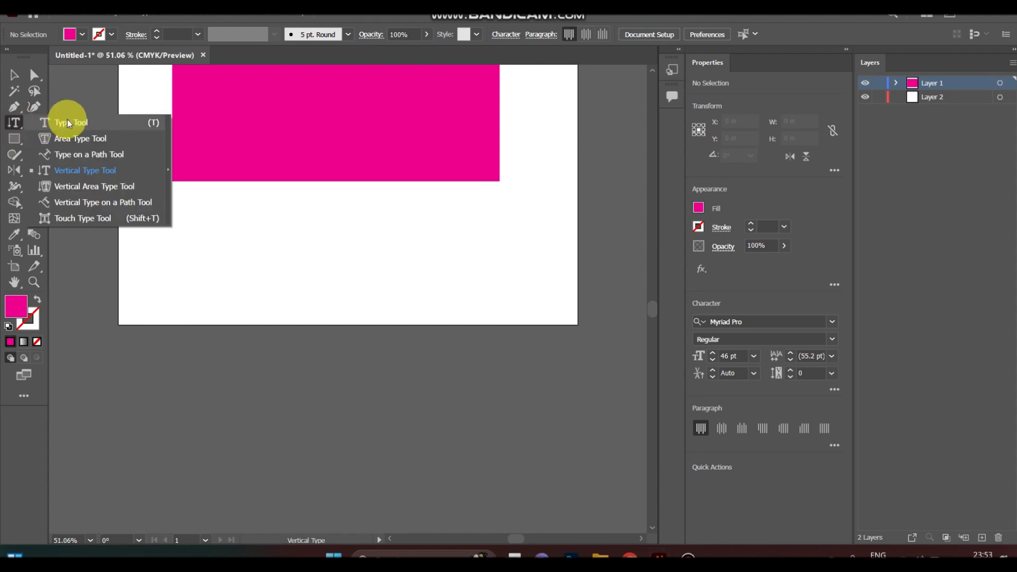
pyautogui.click(98, 185)
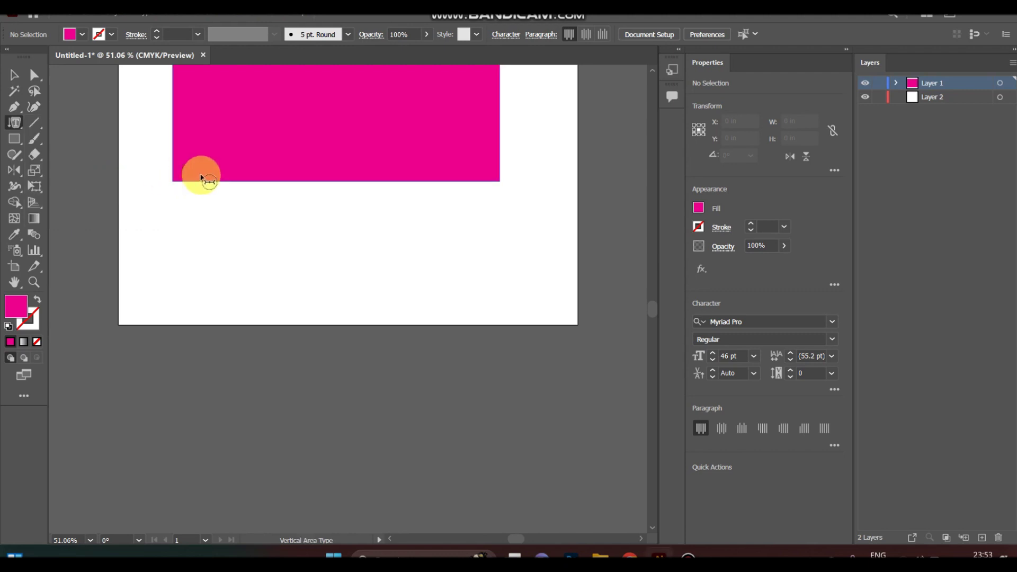
pyautogui.scroll(3, 200, 175)
pyautogui.scroll(1, 202, 178)
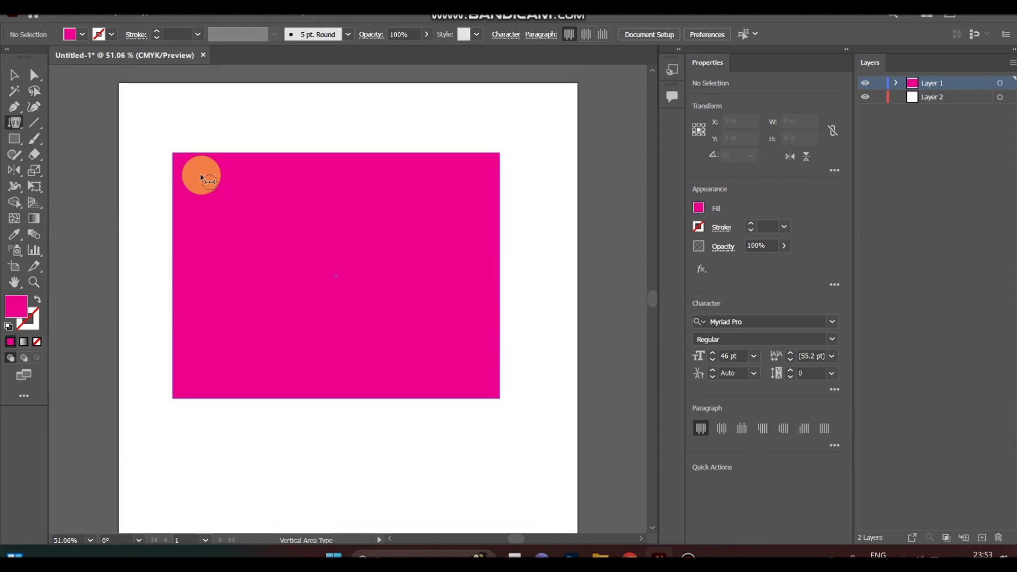
pyautogui.click(184, 152)
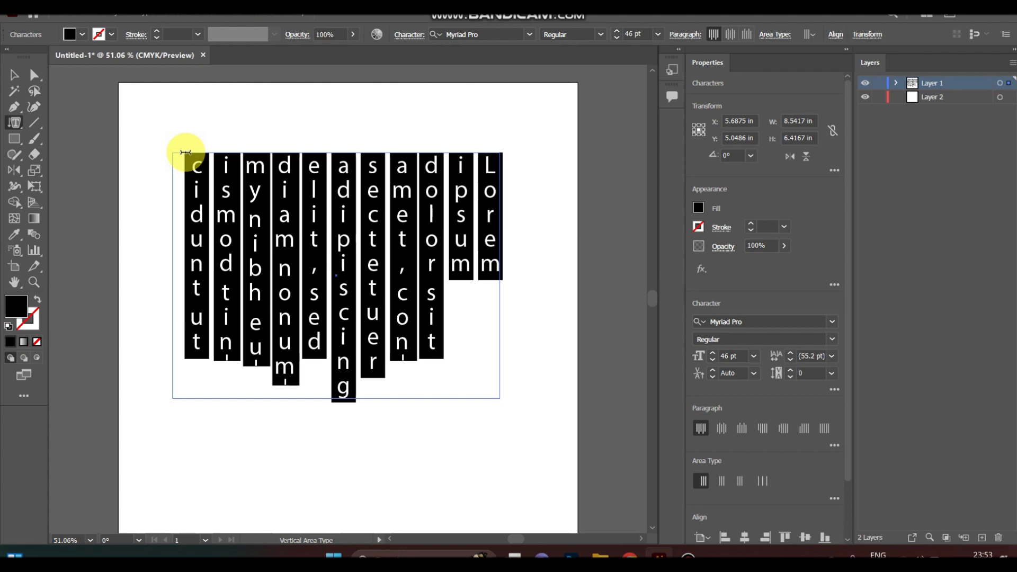
pyautogui.hotkey('ctrl', 'z')
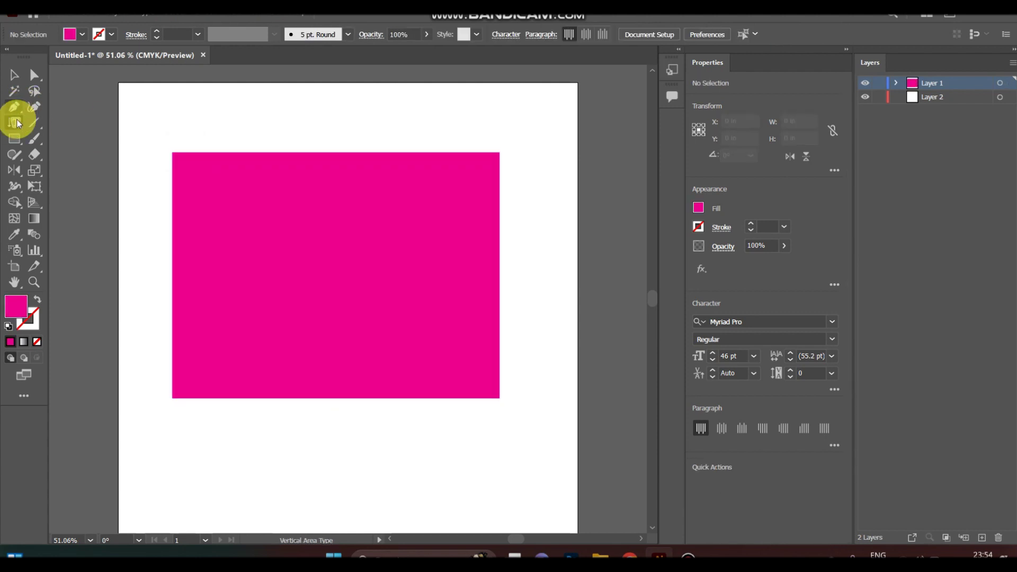
# Step: Run vertical placeholder text around the magenta rectangle's outline with the Vertical Type on a Path tool, and undo it
pyautogui.moveTo(9, 128); pyautogui.dragTo(55, 140)
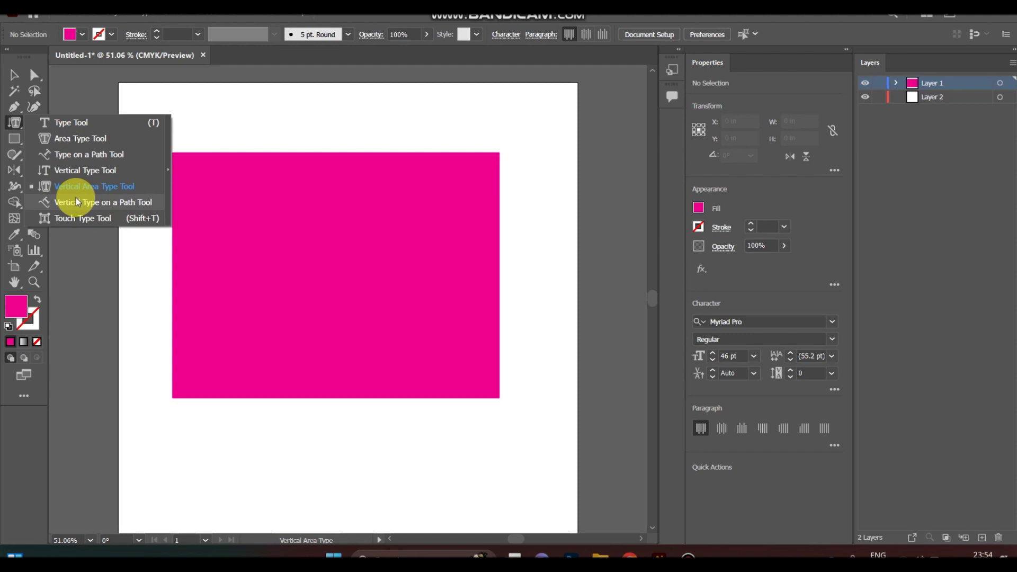
pyautogui.click(104, 204)
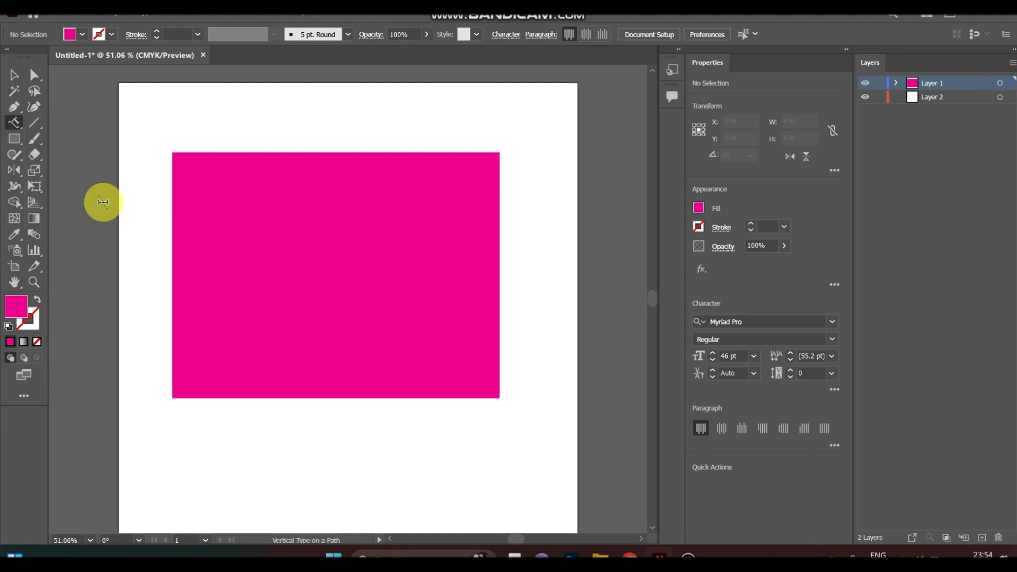
pyautogui.click(229, 152)
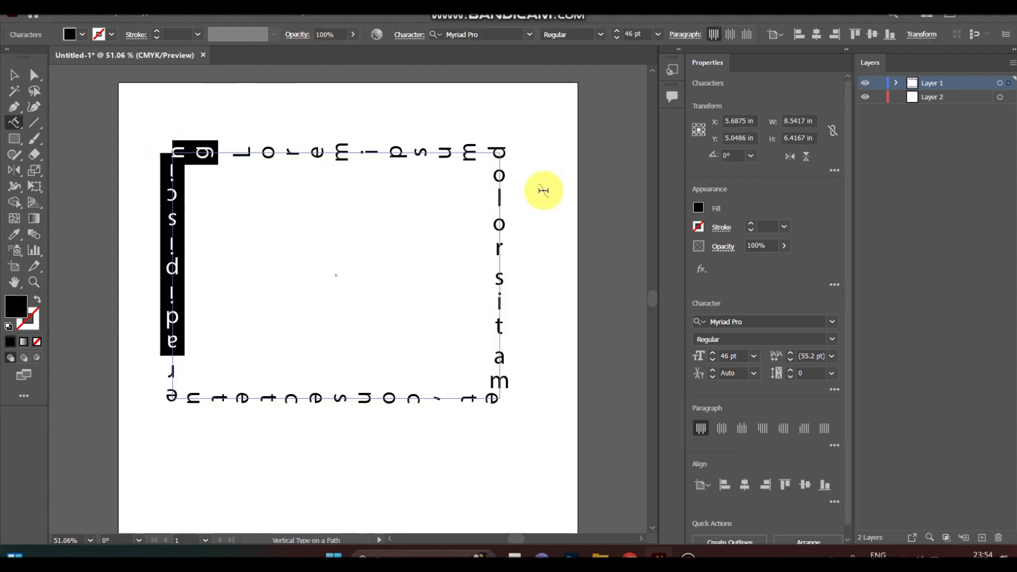
pyautogui.hotkey('ctrl', 'z')
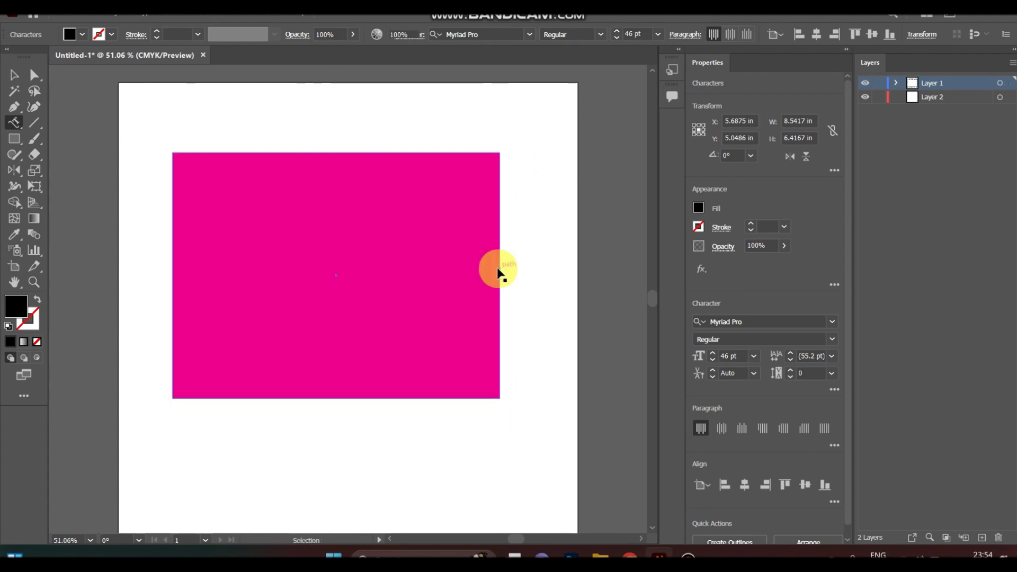
# Step: Place horizontal placeholder text above the magenta rectangle with the Type tool, and undo it
pyautogui.click(13, 122)
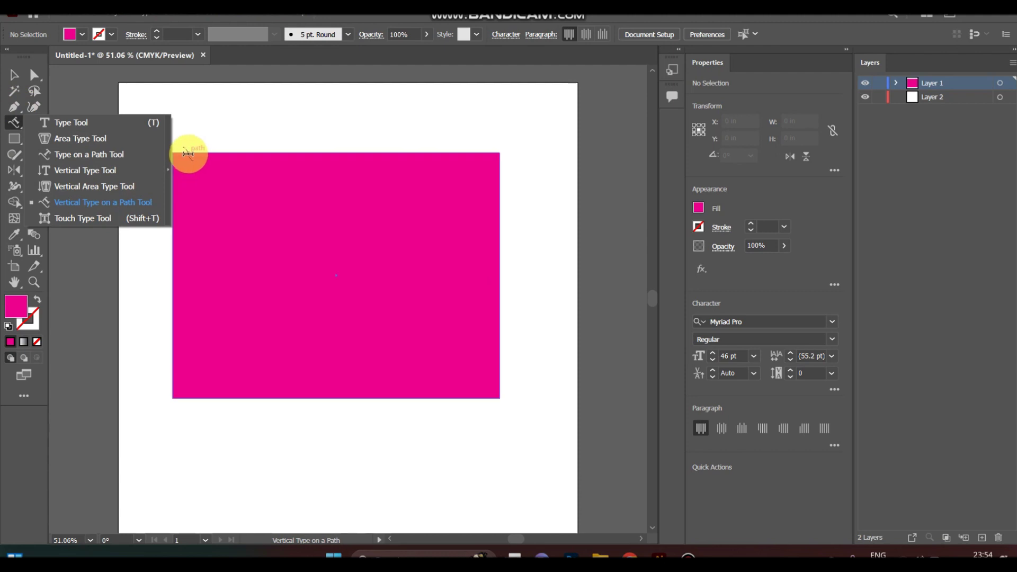
pyautogui.click(85, 123)
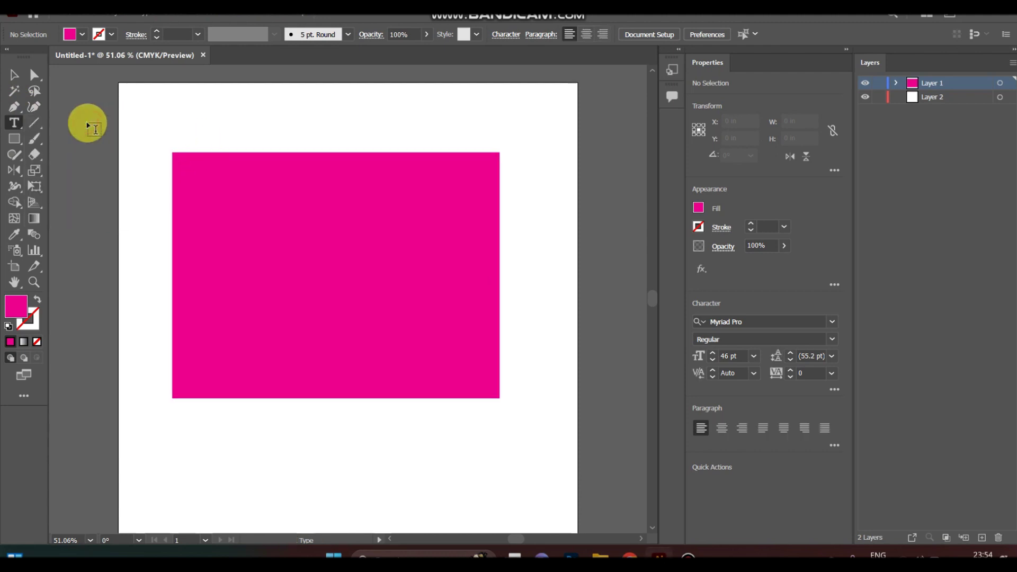
pyautogui.click(12, 122)
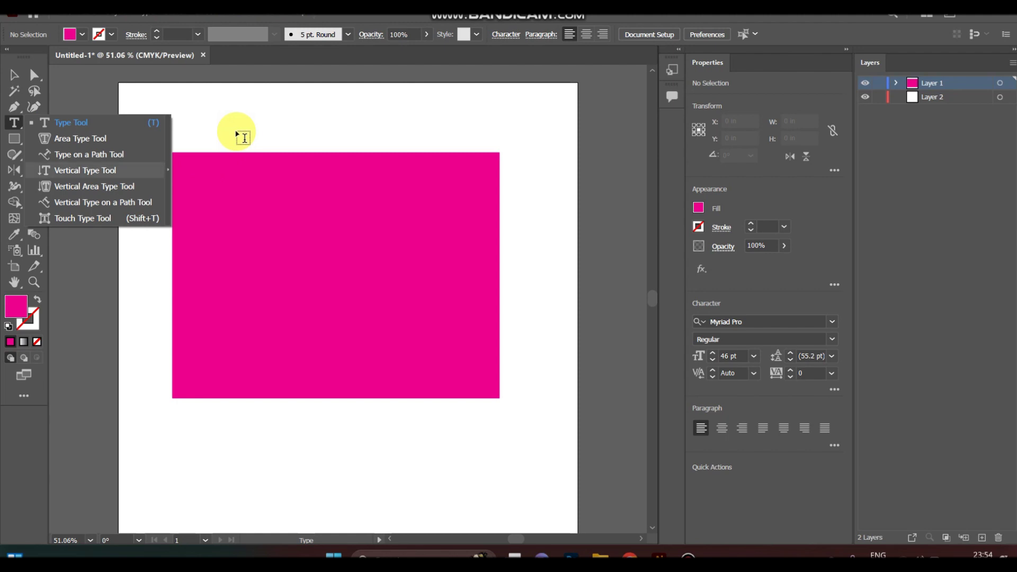
pyautogui.click(207, 120)
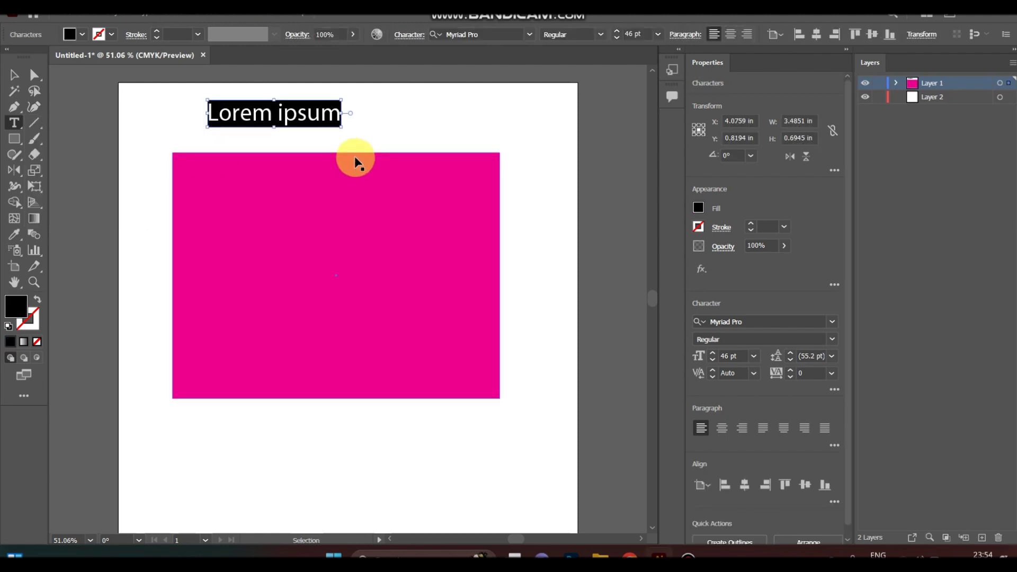
pyautogui.hotkey('ctrl', 'z')
# Step: Select the magenta rectangle and delete it from the artboard
pyautogui.click(14, 77)
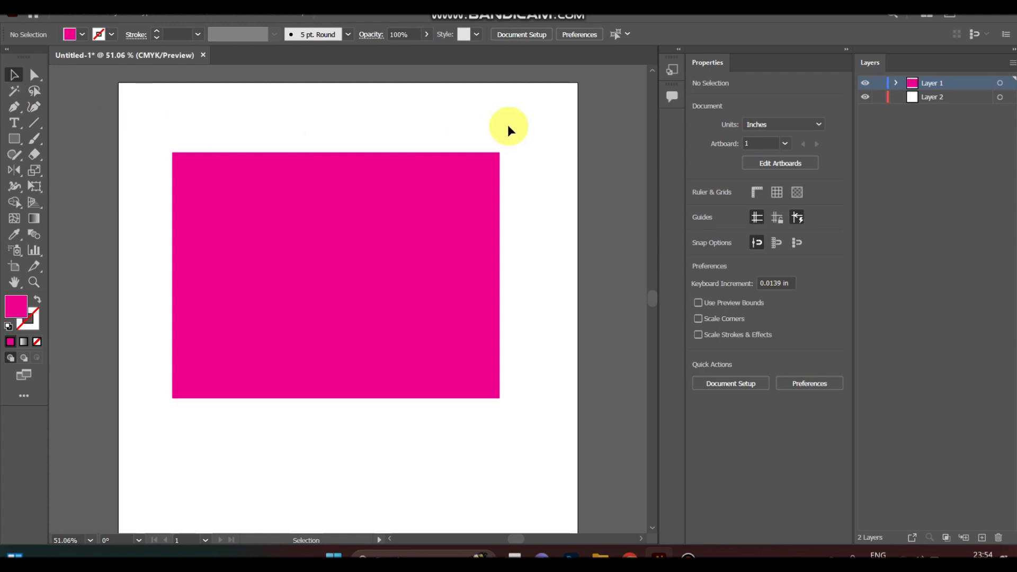
pyautogui.moveTo(508, 125); pyautogui.dragTo(131, 429)
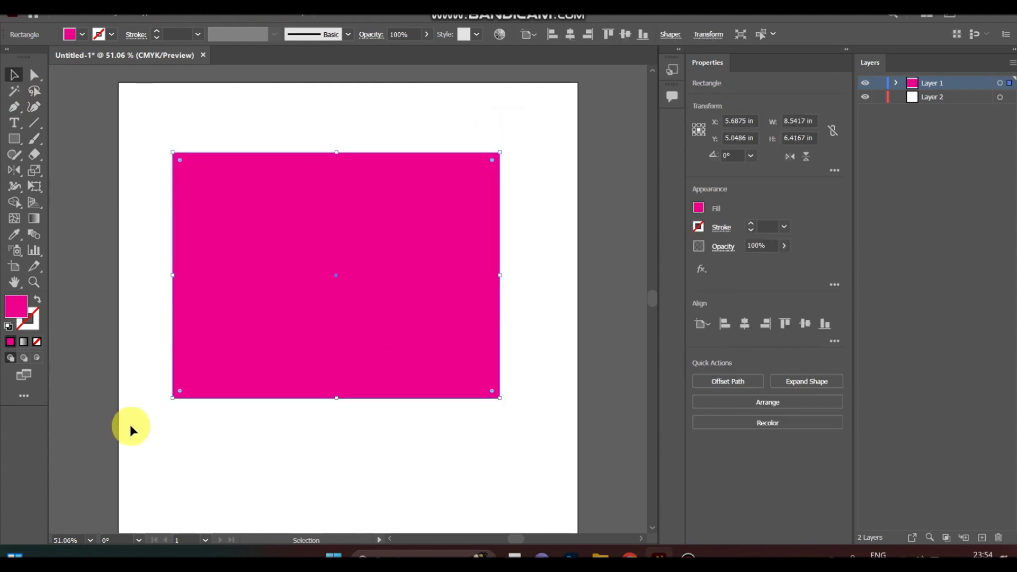
pyautogui.press('Delete')
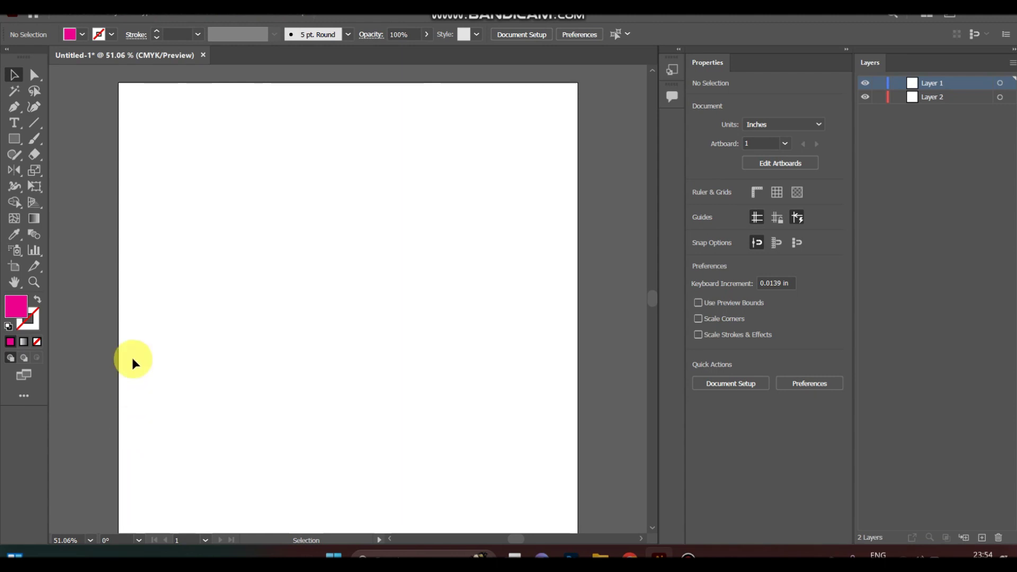
pyautogui.moveTo(21, 123); pyautogui.dragTo(97, 160)
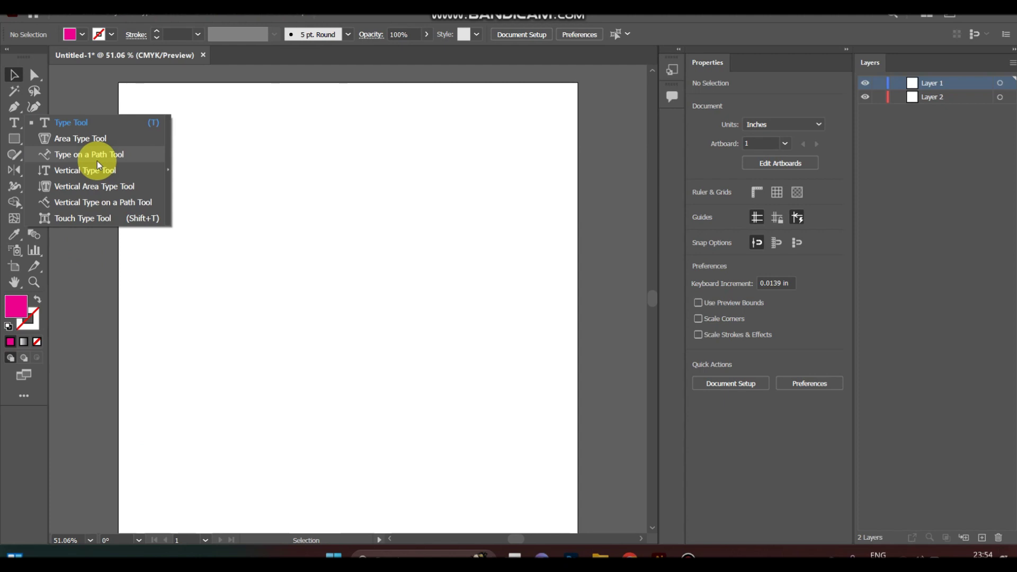
pyautogui.moveTo(97, 161); pyautogui.dragTo(69, 91)
# Step: Draw a diagonal line spanning about 9.2 by 3.9 in with the Line Segment tool, and undo it
pyautogui.click(31, 123)
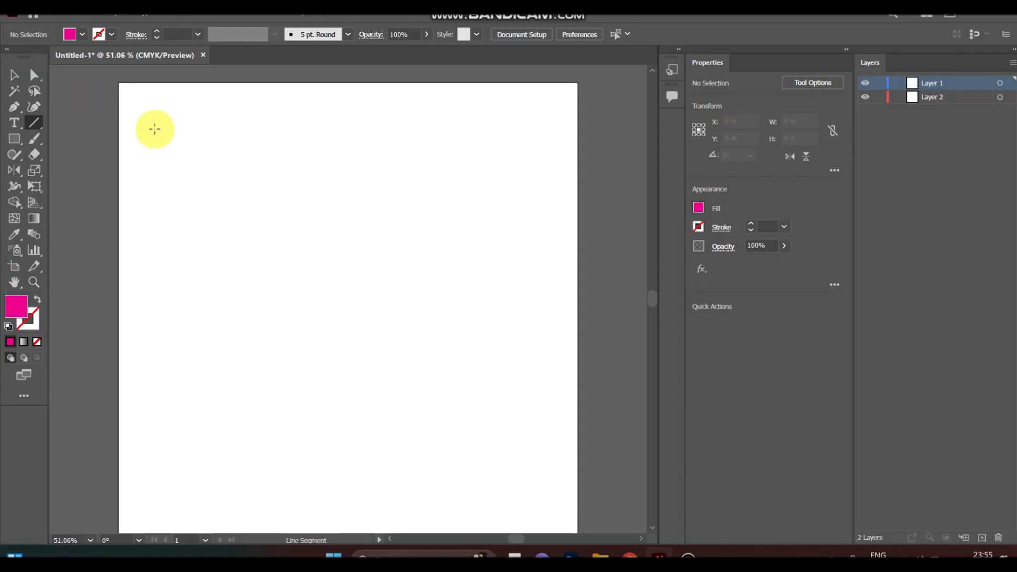
pyautogui.moveTo(155, 128)
pyautogui.mouseDown()
pyautogui.moveTo(271, 220)
pyautogui.moveTo(509, 279)
pyautogui.mouseUp()
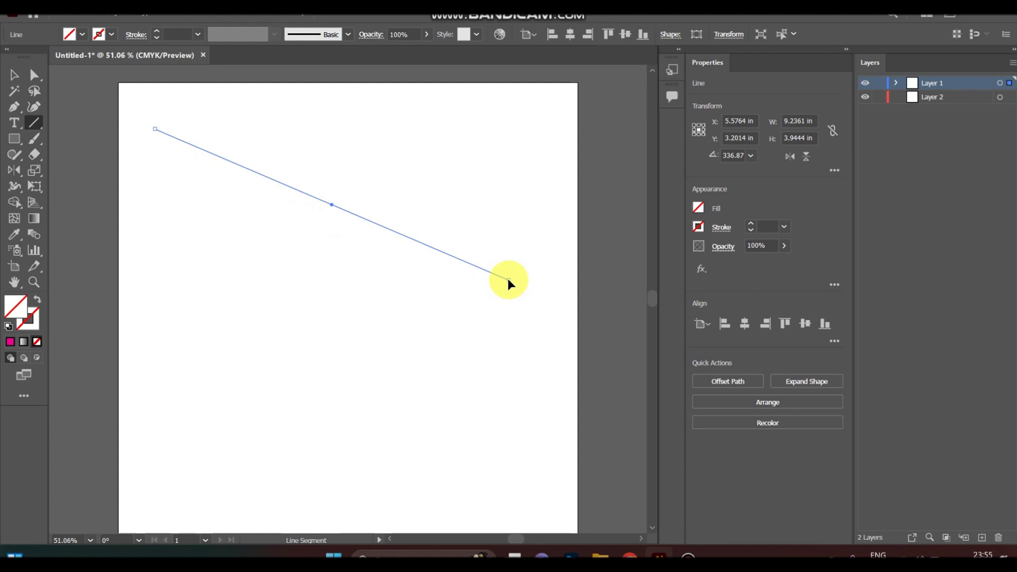
pyautogui.hotkey('ctrl', 'z')
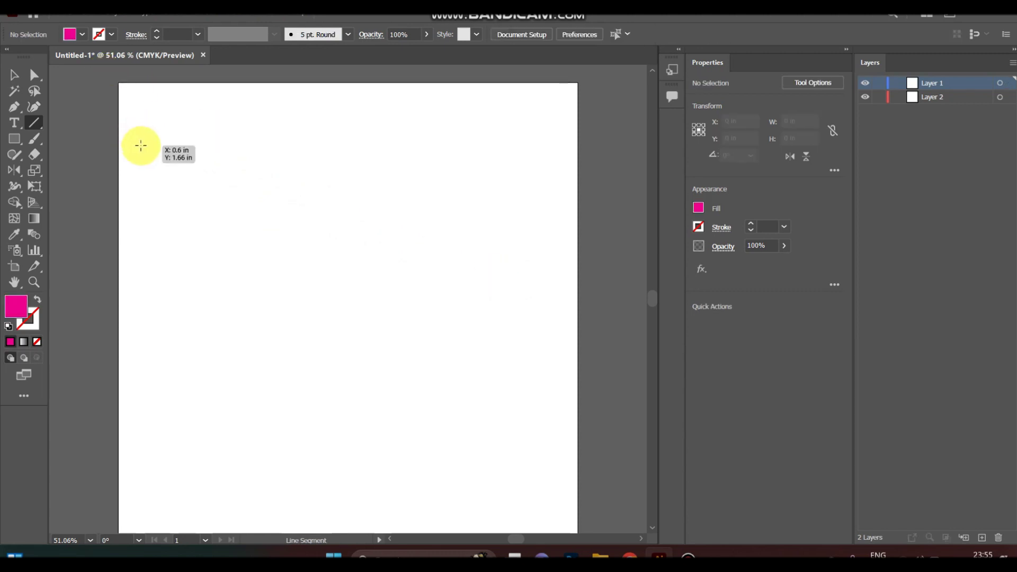
# Step: Draw a horizontal line about 11.4 in long across the artboard's upper part, with a red fill and a magenta stroke
pyautogui.moveTo(141, 145); pyautogui.dragTo(578, 157)
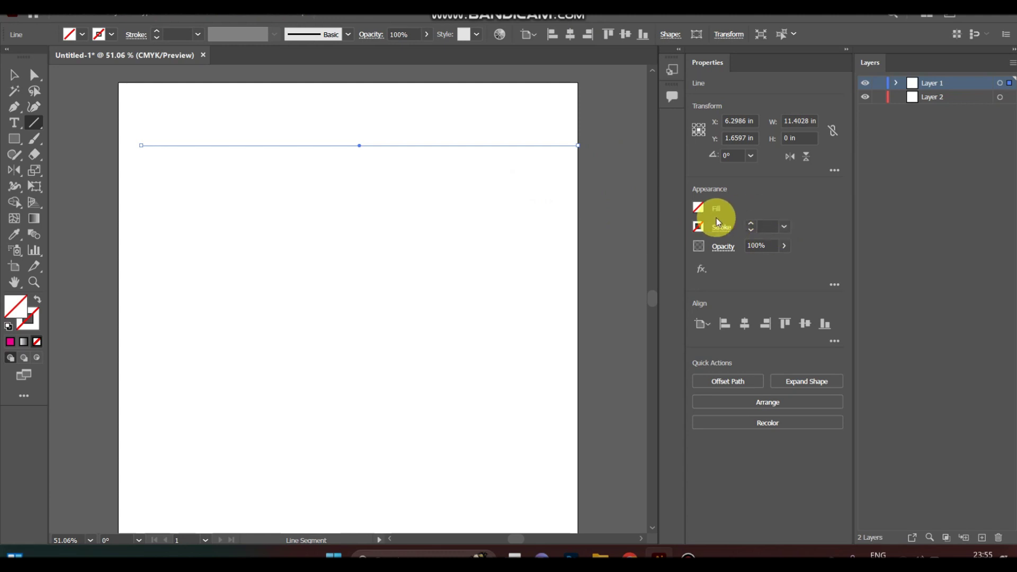
pyautogui.click(699, 207)
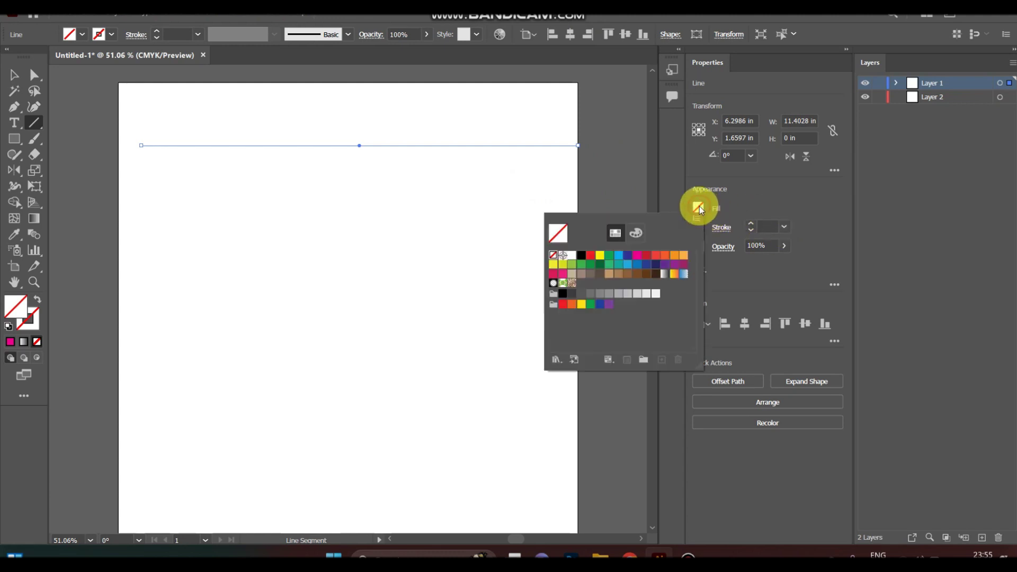
pyautogui.click(590, 256)
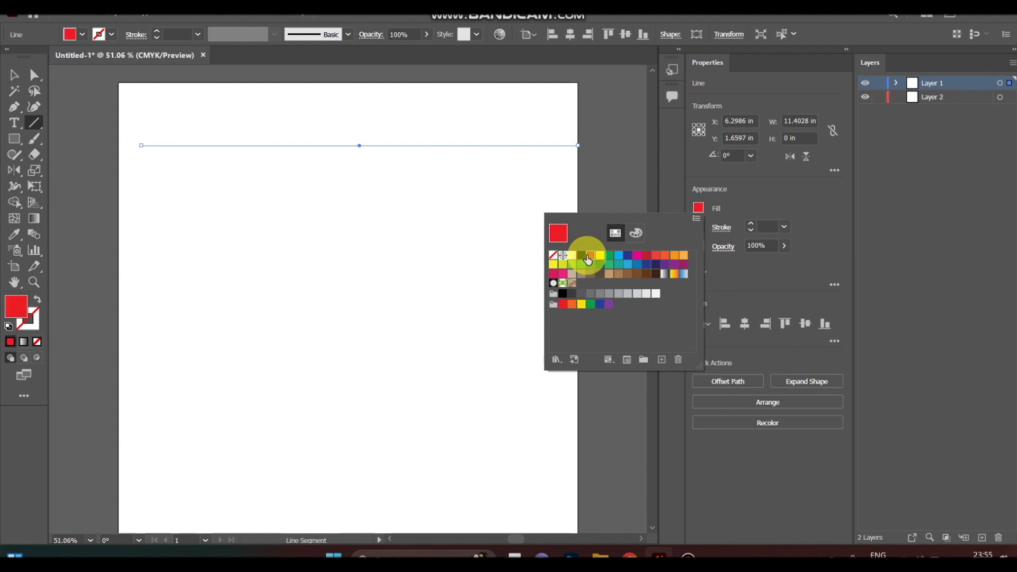
pyautogui.click(737, 231)
pyautogui.click(698, 228)
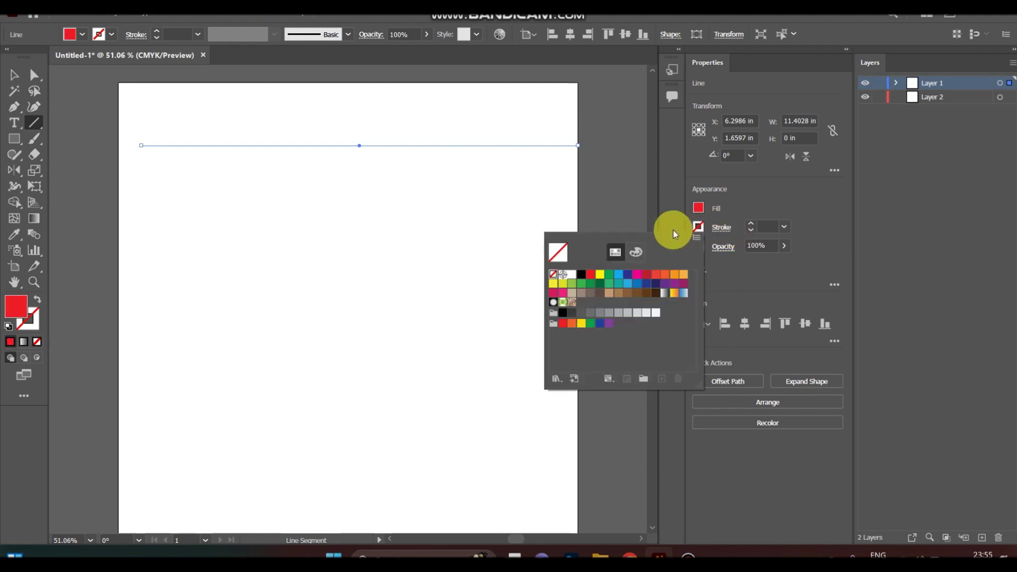
pyautogui.click(636, 277)
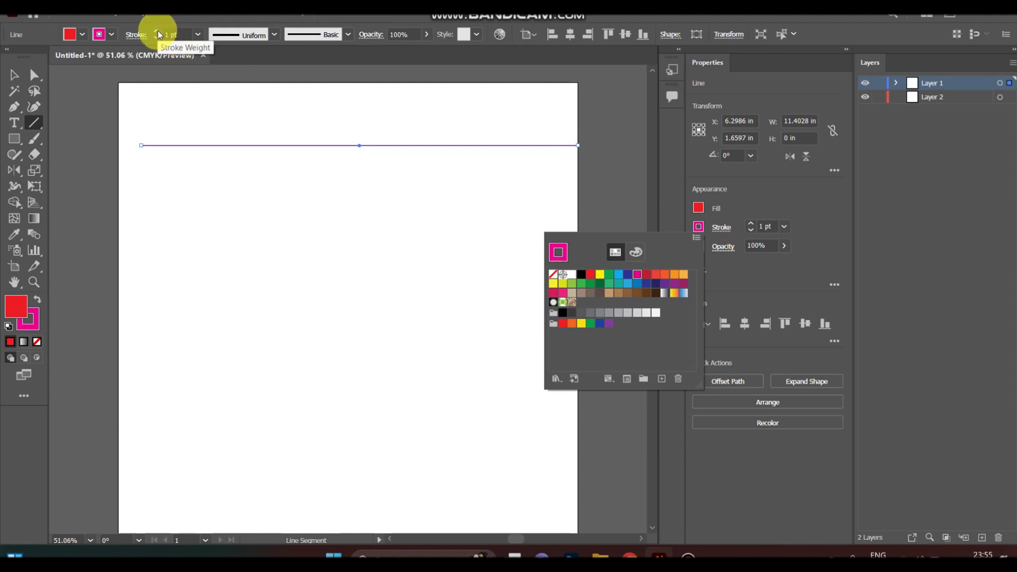
pyautogui.click(603, 183)
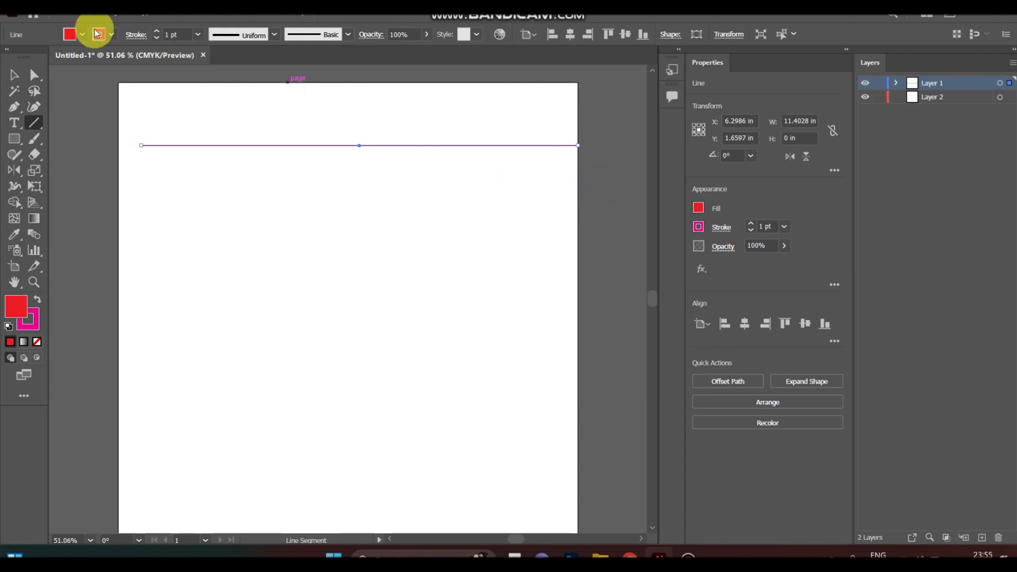
# Step: Increase the horizontal line's stroke weight to 22 pt
pyautogui.click(157, 32)
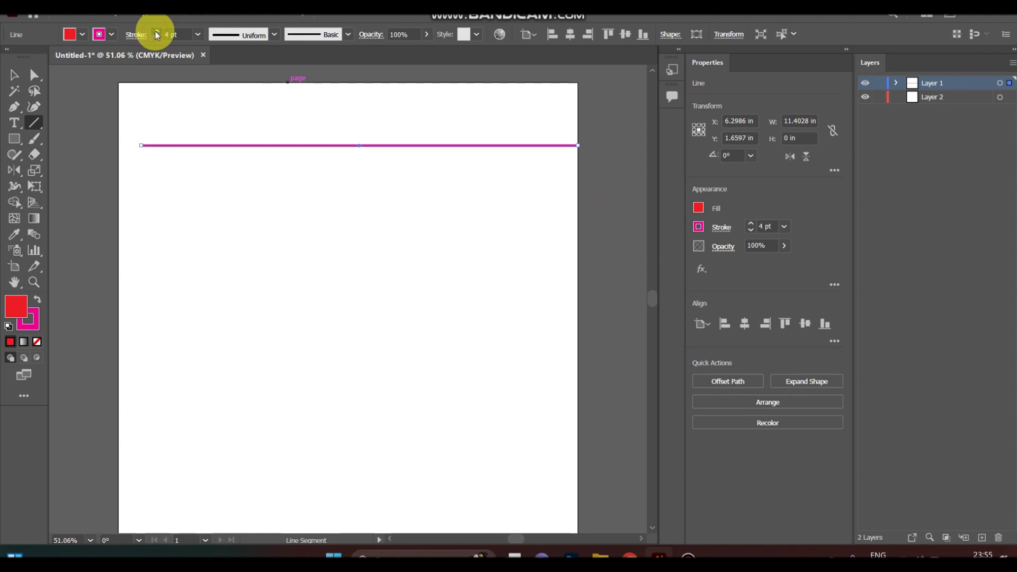
pyautogui.click(157, 32)
pyautogui.click(157, 31)
pyautogui.click(157, 31)
pyautogui.click(157, 32)
pyautogui.click(157, 32)
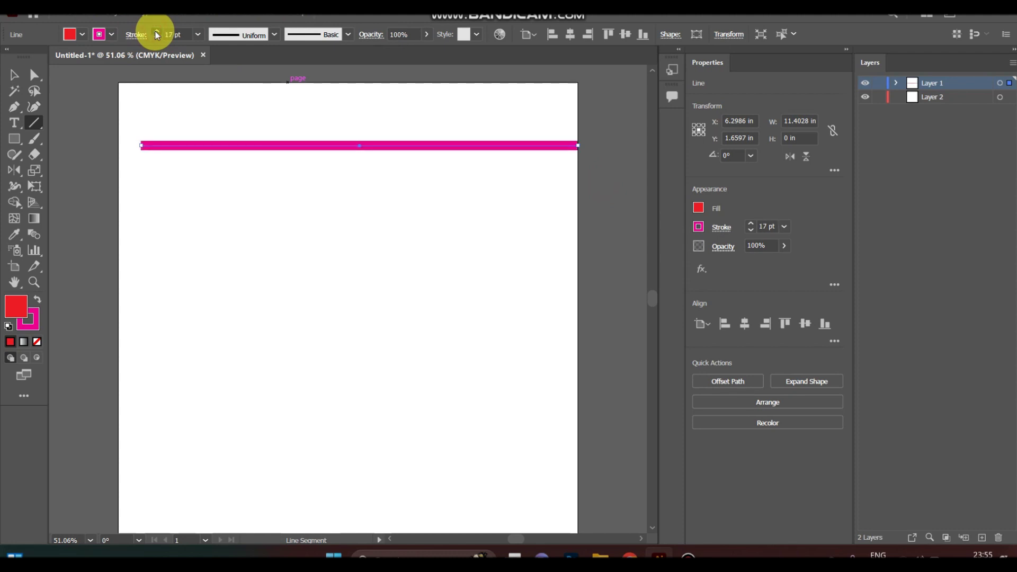
pyautogui.click(157, 32)
pyautogui.click(157, 32)
pyautogui.click(157, 31)
pyautogui.click(157, 31)
pyautogui.click(157, 32)
pyautogui.click(157, 32)
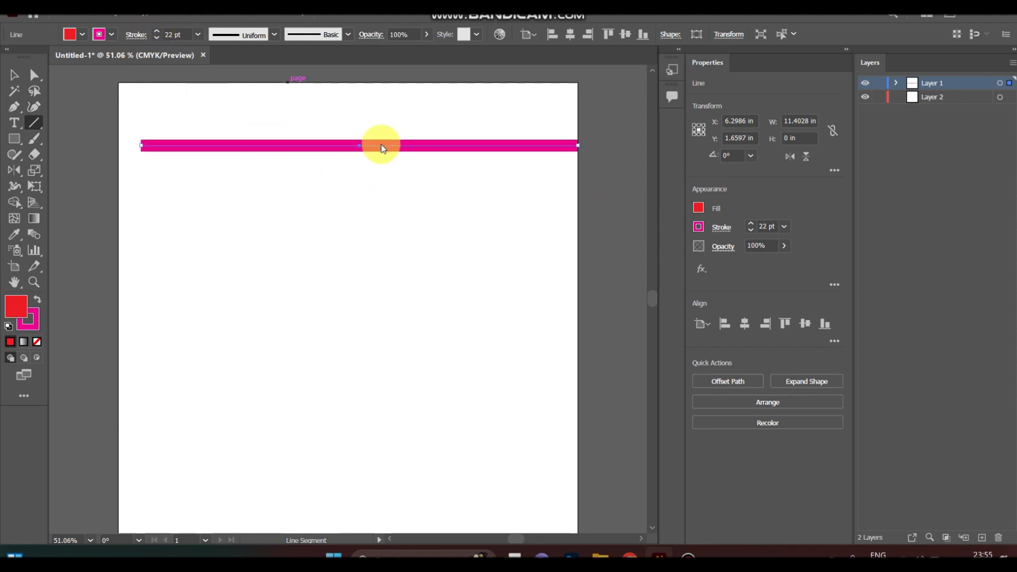
# Step: Undo the stray short segment drawn over the horizontal line, and delete the horizontal line
pyautogui.moveTo(382, 146); pyautogui.dragTo(335, 142)
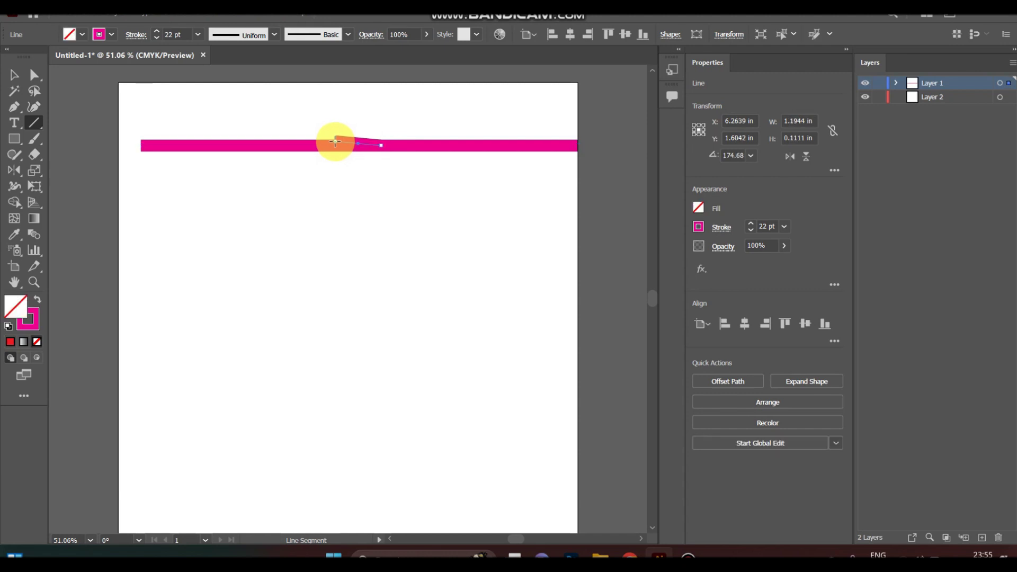
pyautogui.hotkey('ctrl', 'z')
pyautogui.press('v')
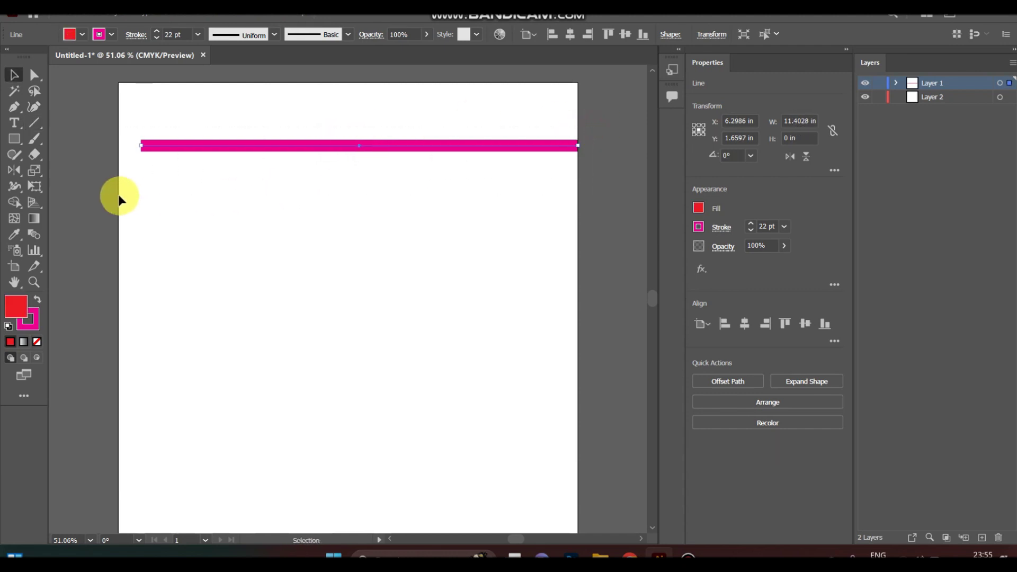
pyautogui.press('Delete')
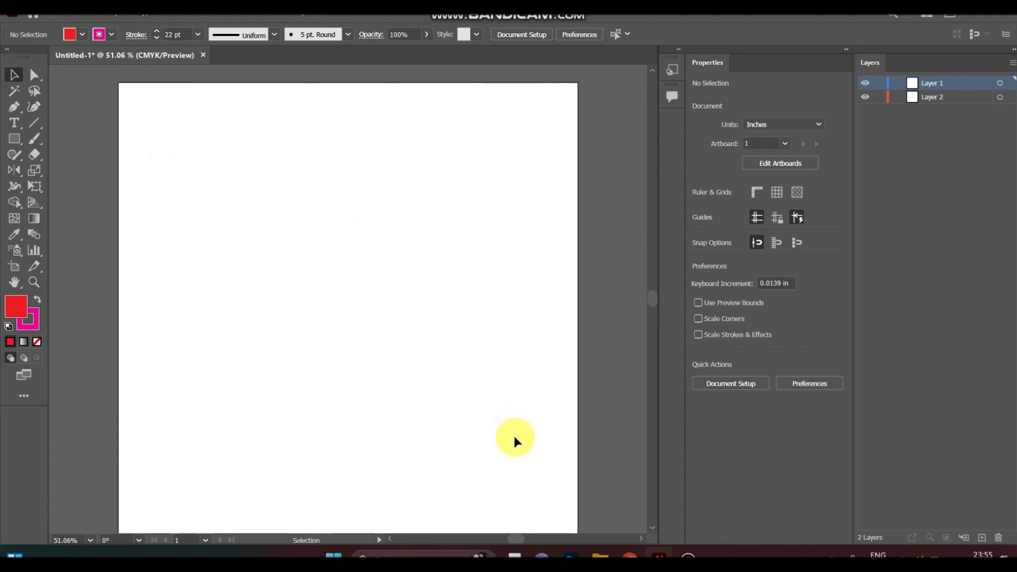
# Step: Draw two curved magenta strokes side by side with the Arc tool, the second about 1.0 by 2.8 in
pyautogui.click(37, 121)
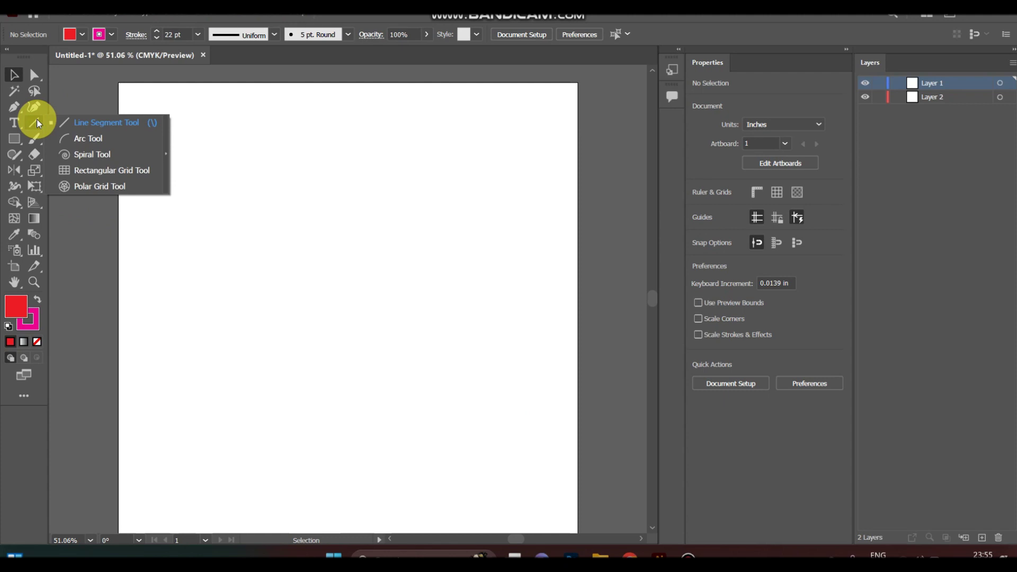
pyautogui.click(74, 140)
pyautogui.moveTo(179, 185); pyautogui.dragTo(307, 154)
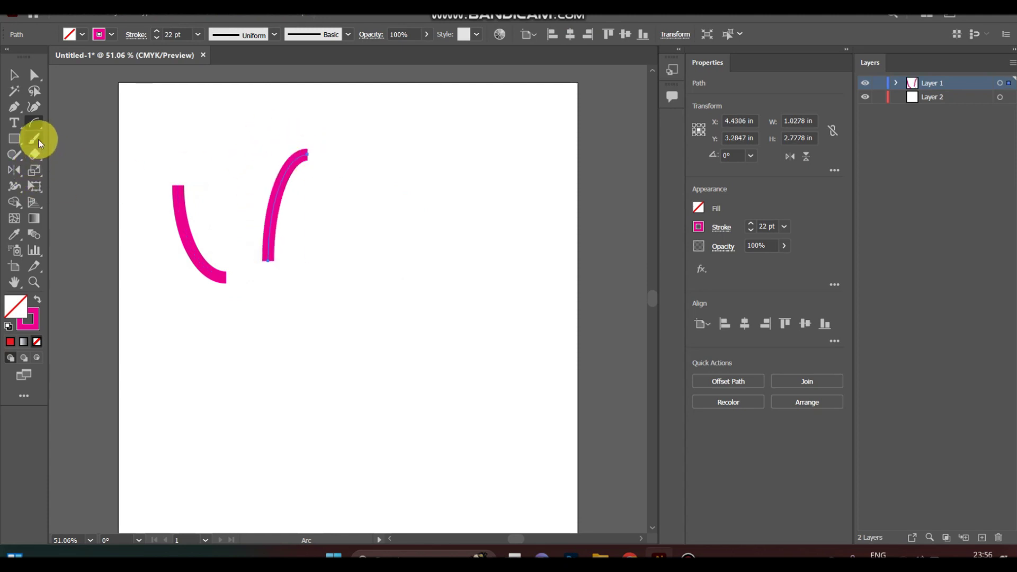
# Step: Draw a large spiral about 6.3 by 6.5 in with the Spiral tool, and undo the spiral and both arcs
pyautogui.moveTo(34, 122); pyautogui.dragTo(102, 156)
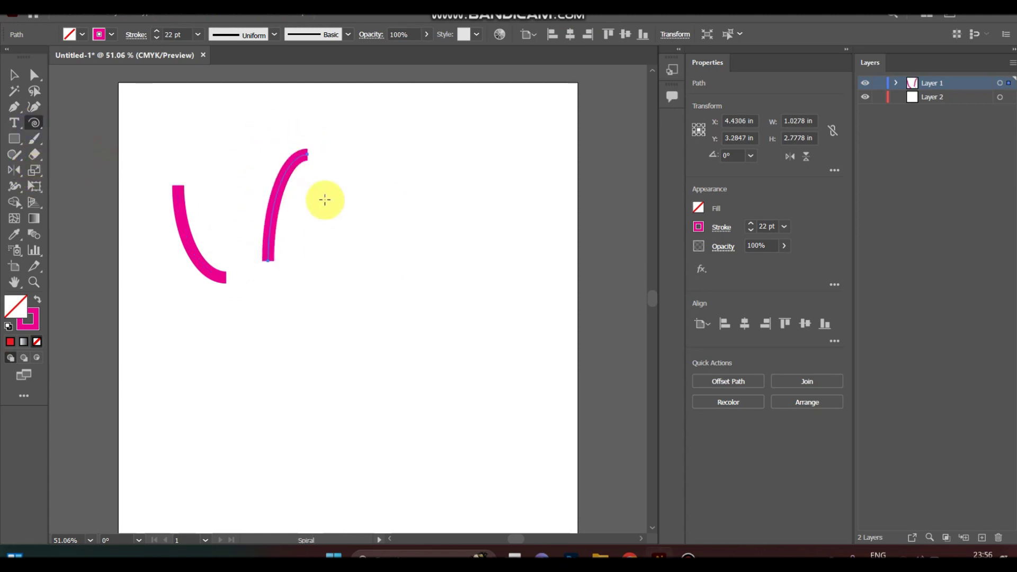
pyautogui.moveTo(318, 215); pyautogui.dragTo(223, 365)
pyautogui.hotkey('ctrl', 'z')
pyautogui.hotkey('ctrl', 'z')
pyautogui.hotkey('ctrl', 'z')
pyautogui.hotkey('ctrl', 'z')
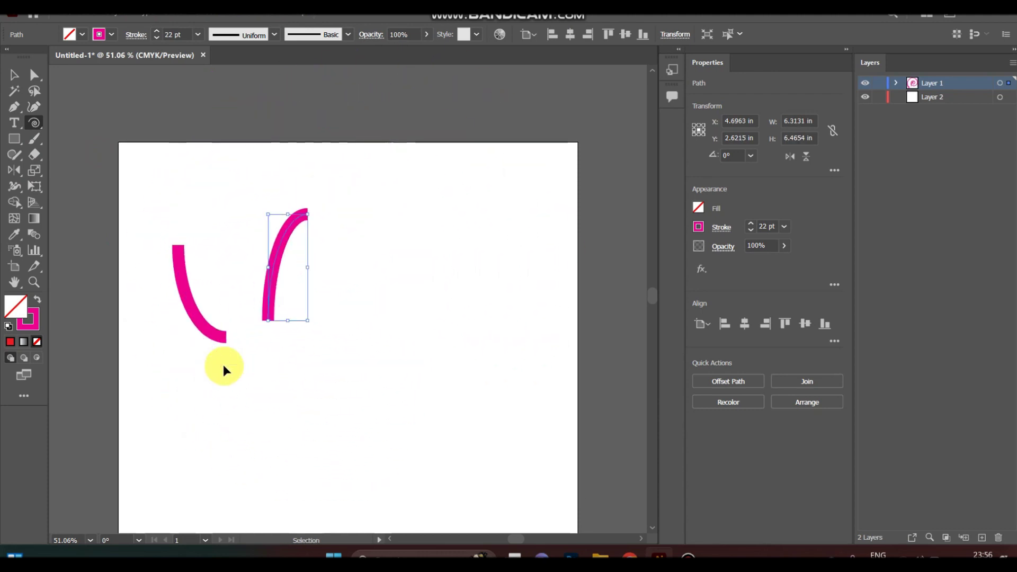
# Step: Draw a grid about 8.1 by 4.8 in with the Rectangular Grid tool, and undo it
pyautogui.click(34, 125)
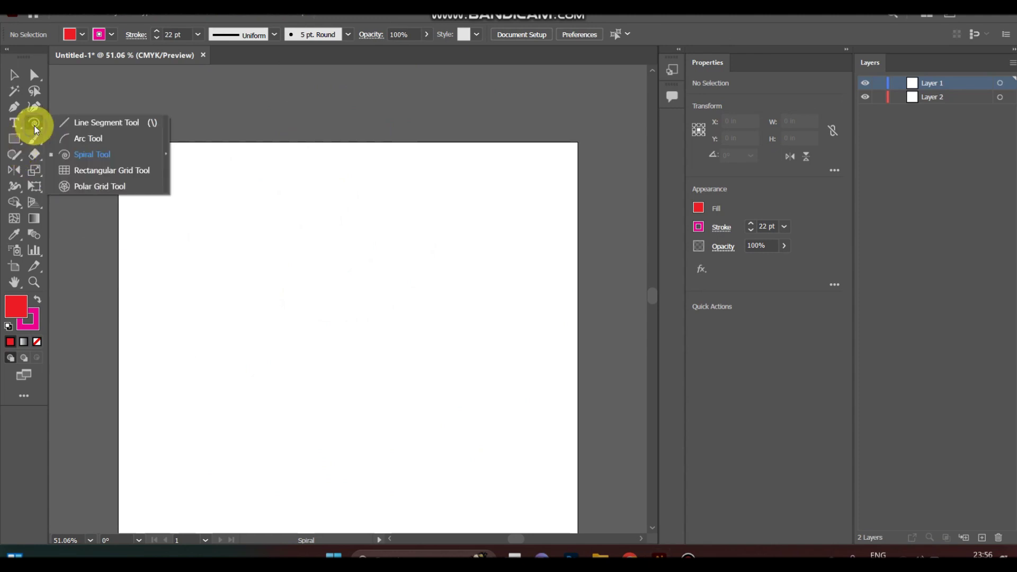
pyautogui.click(90, 168)
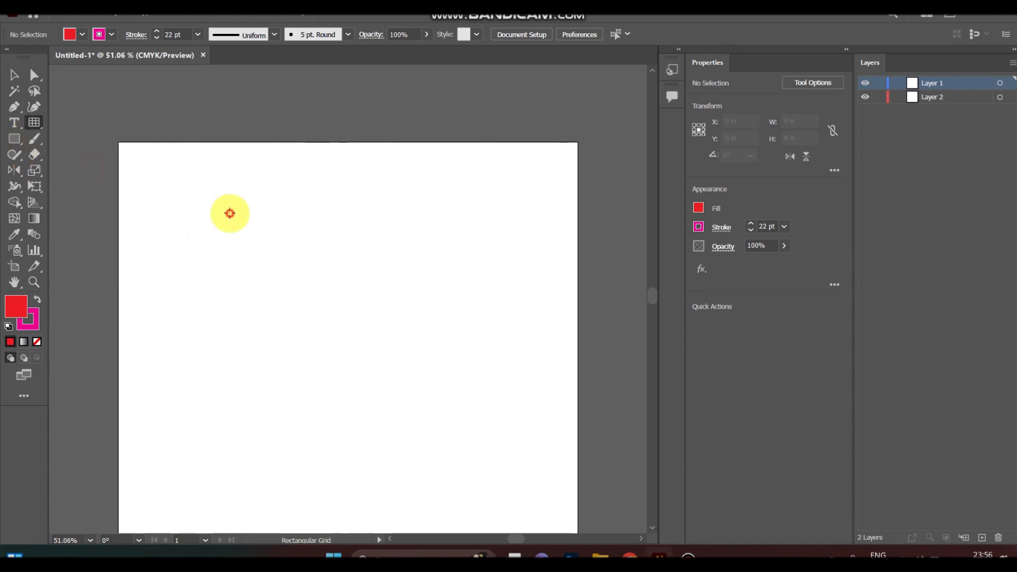
pyautogui.moveTo(226, 211); pyautogui.dragTo(537, 396)
pyautogui.hotkey('ctrl', 'z')
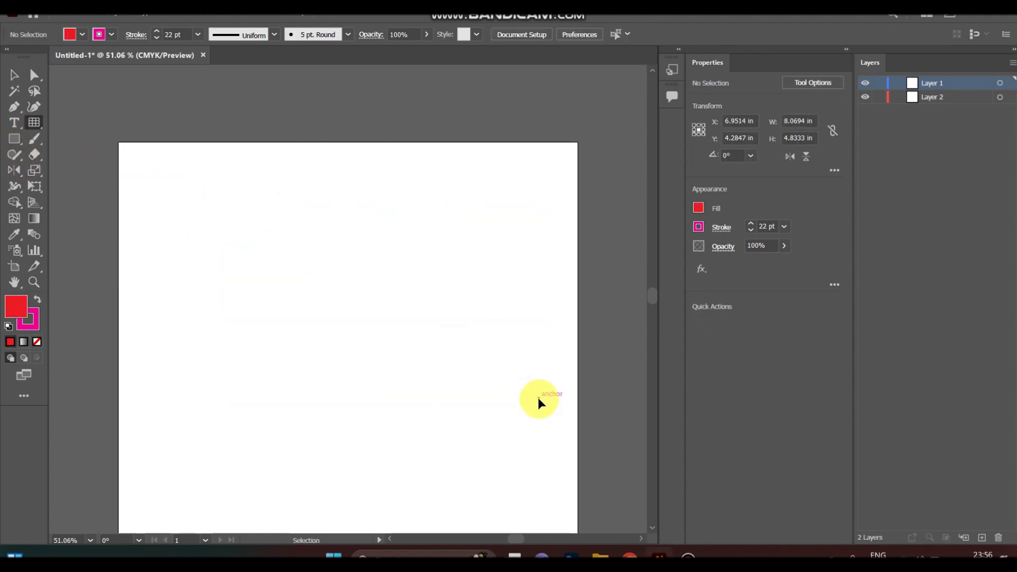
# Step: Draw a circular grid in the middle of the artboard with the Polar Grid tool, and undo it
pyautogui.click(37, 123)
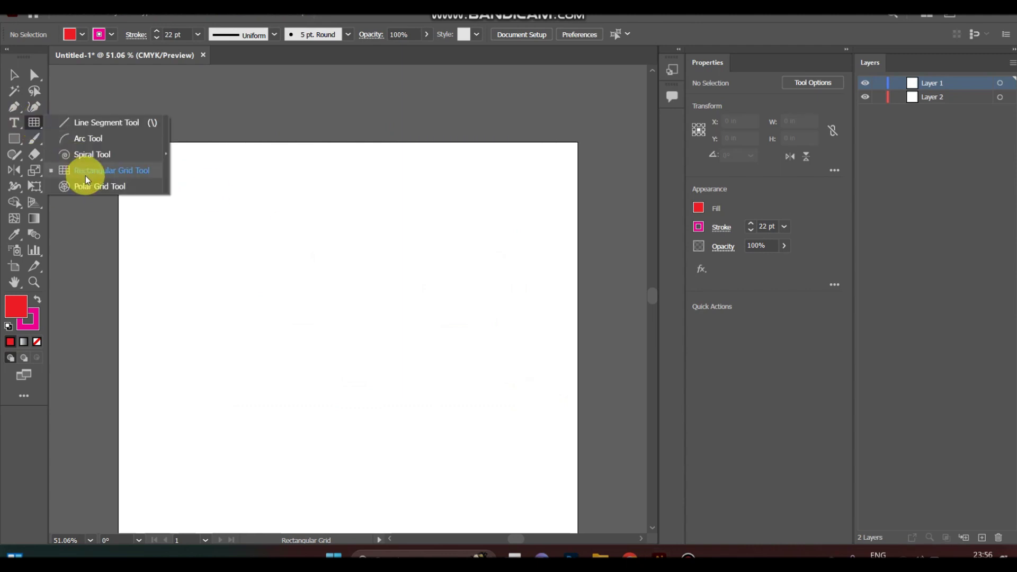
pyautogui.click(89, 183)
pyautogui.moveTo(258, 257); pyautogui.dragTo(431, 477)
pyautogui.hotkey('ctrl', 'z')
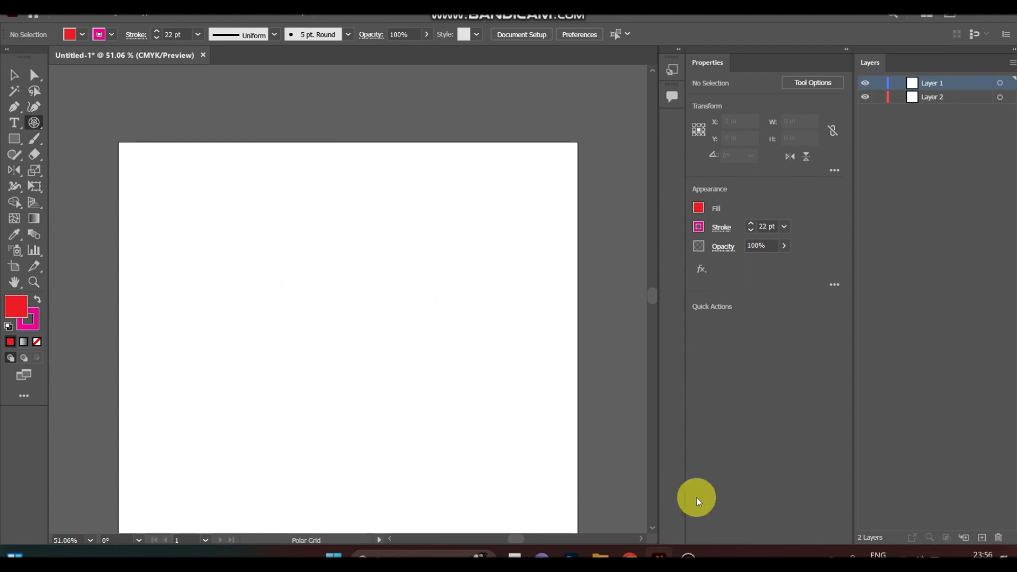
# Step: Draw a magenta arc about 1.9 by 2.2 in near the artboard's upper-left corner with the Arc tool
pyautogui.moveTo(673, 557)
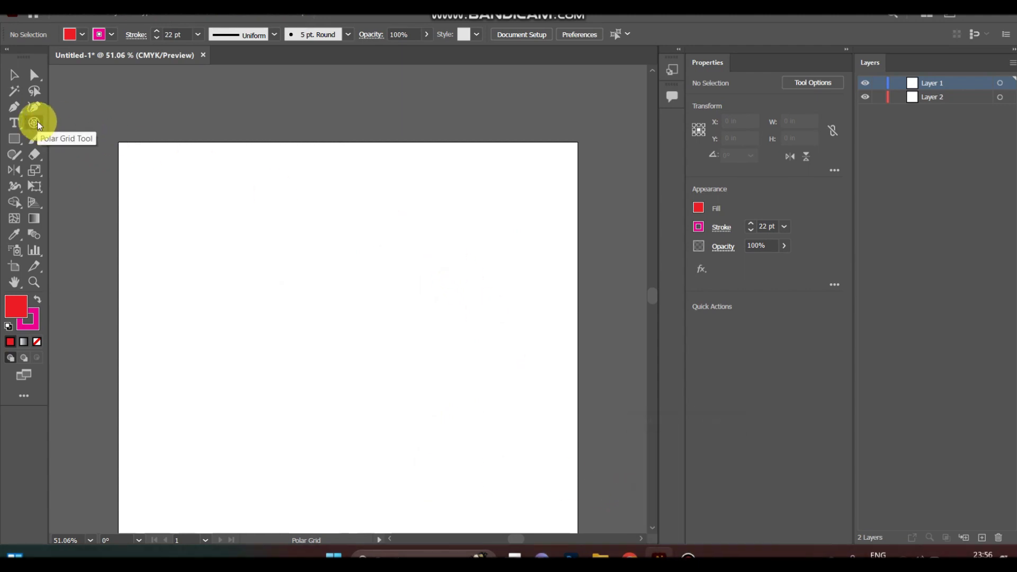
pyautogui.moveTo(37, 126); pyautogui.dragTo(68, 125)
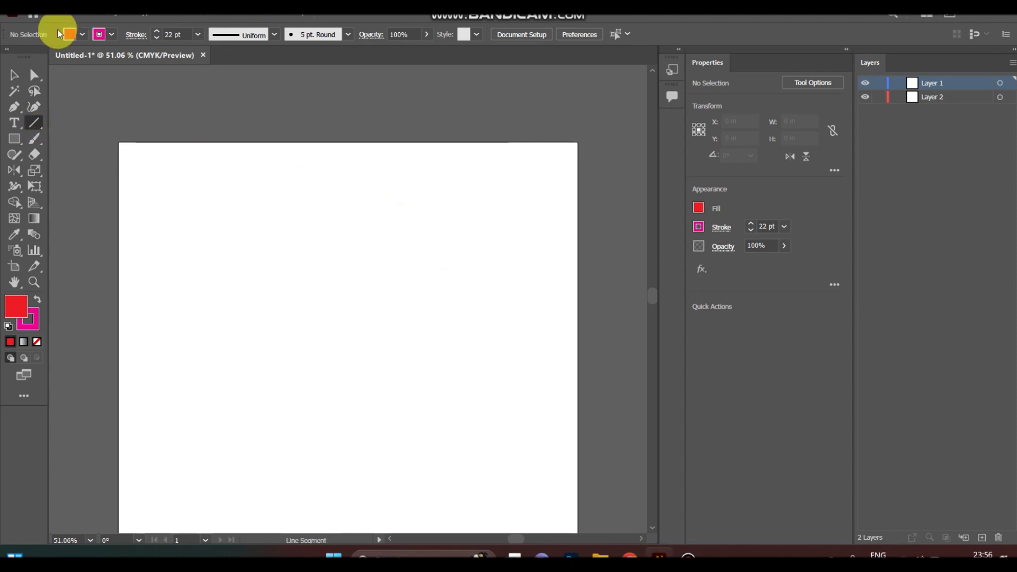
pyautogui.moveTo(34, 120); pyautogui.dragTo(67, 139)
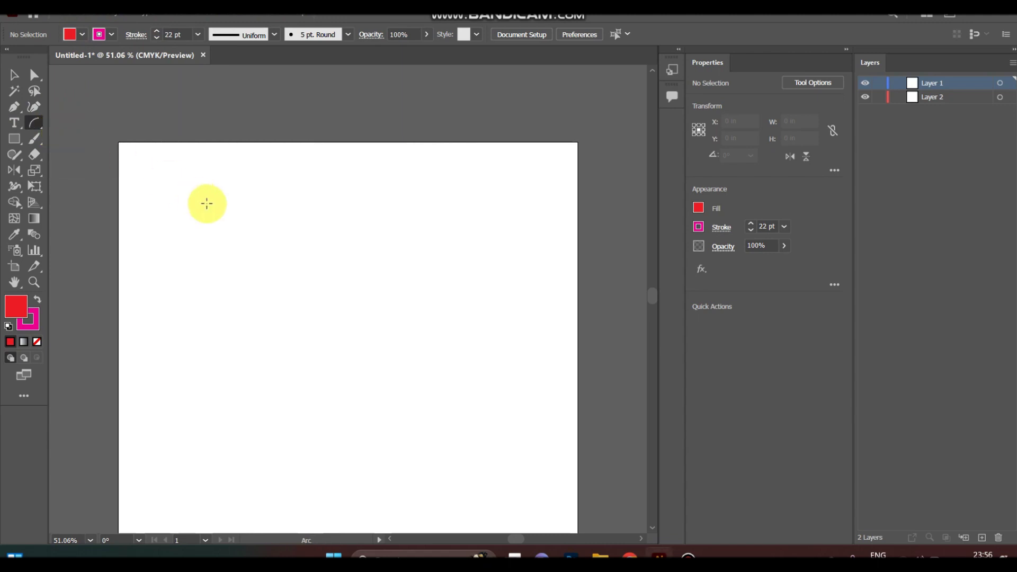
pyautogui.moveTo(158, 259); pyautogui.dragTo(232, 177)
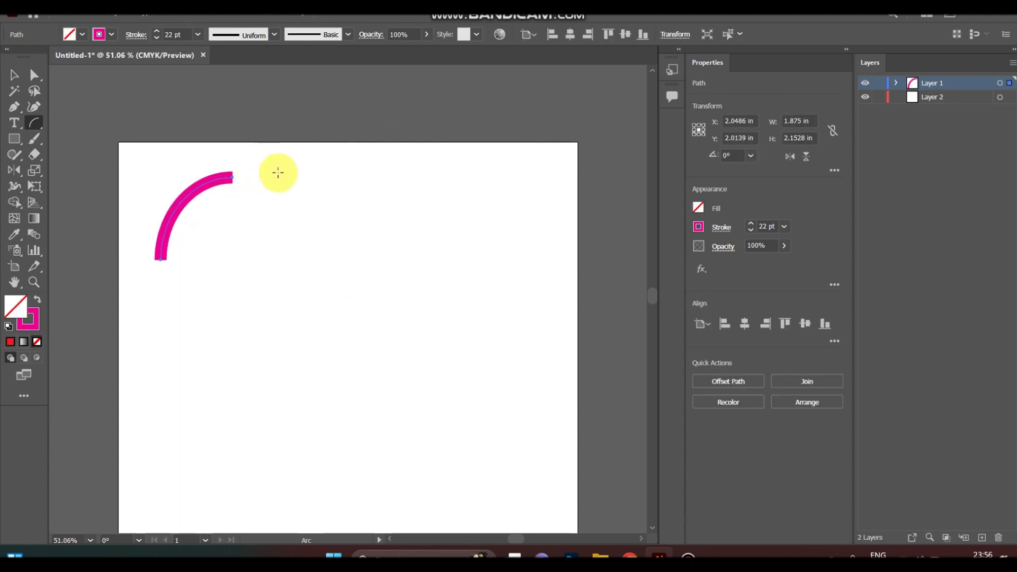
pyautogui.scroll(3, 275, 170)
pyautogui.scroll(-3, 279, 172)
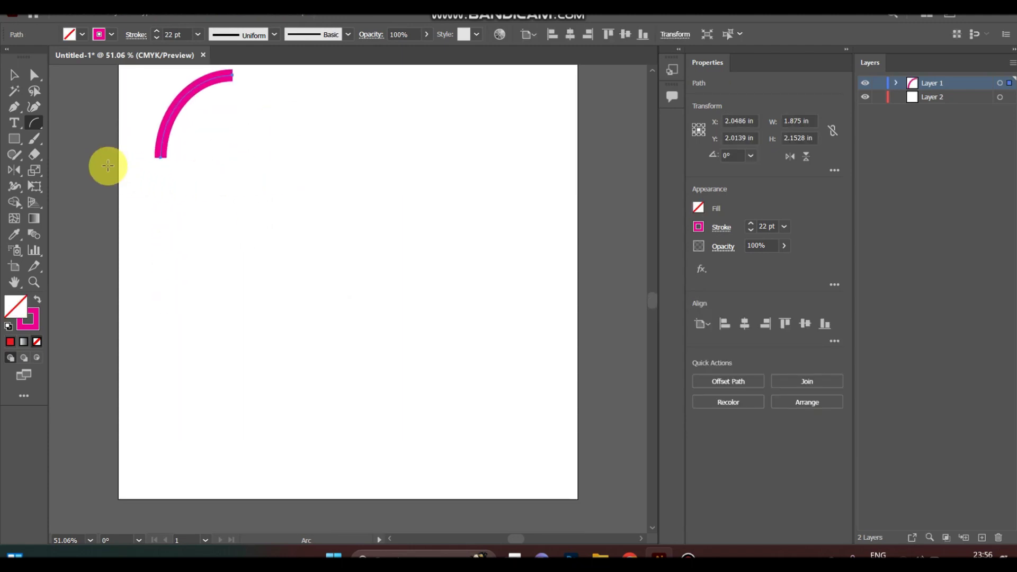
# Step: Draw a spiral near the middle of the artboard with the Spiral tool, and undo both the spiral and the arc
pyautogui.click(30, 127)
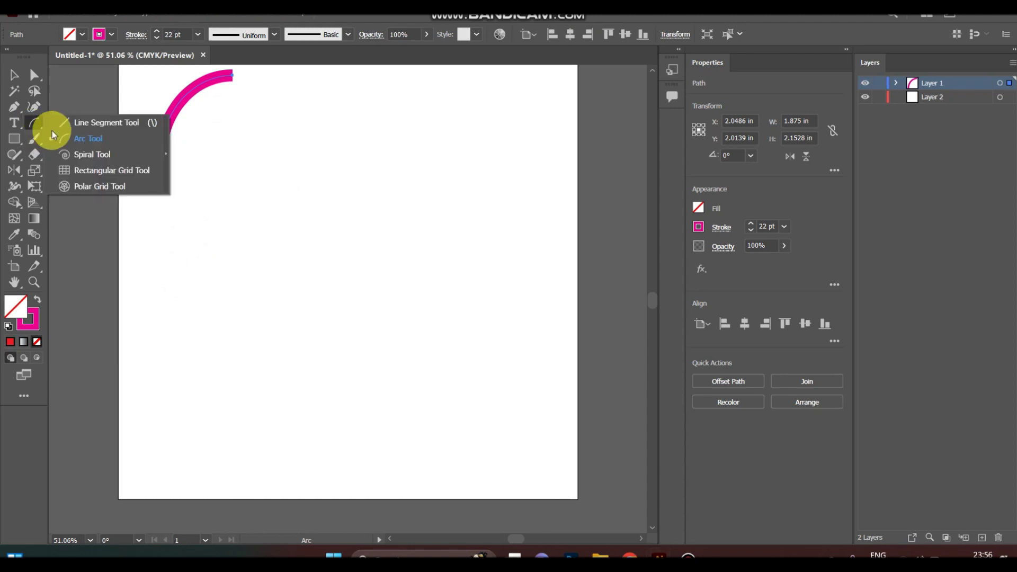
pyautogui.click(103, 151)
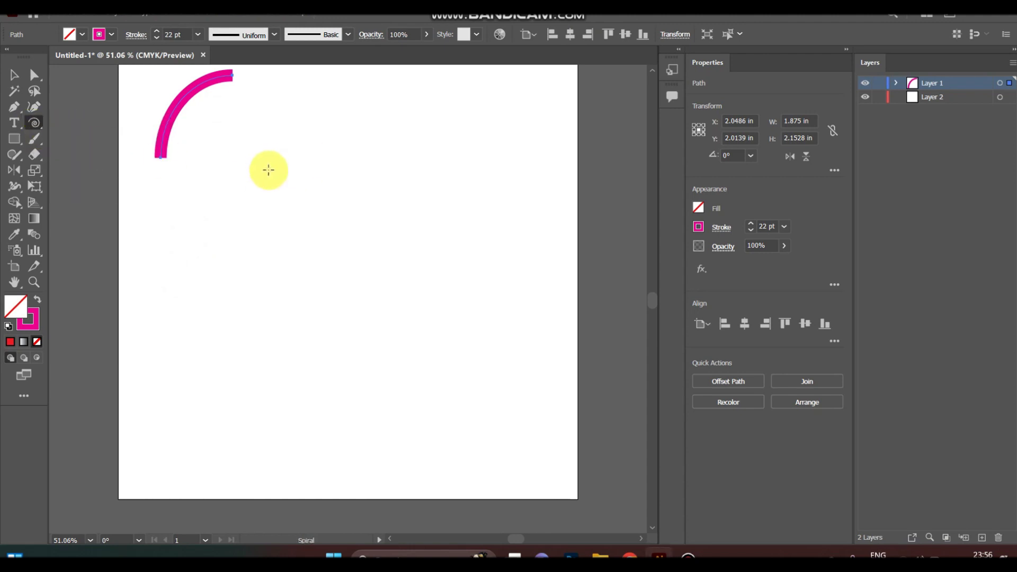
pyautogui.moveTo(359, 189); pyautogui.dragTo(438, 347)
pyautogui.hotkey('ctrl', 'z')
pyautogui.hotkey('ctrl', 'z')
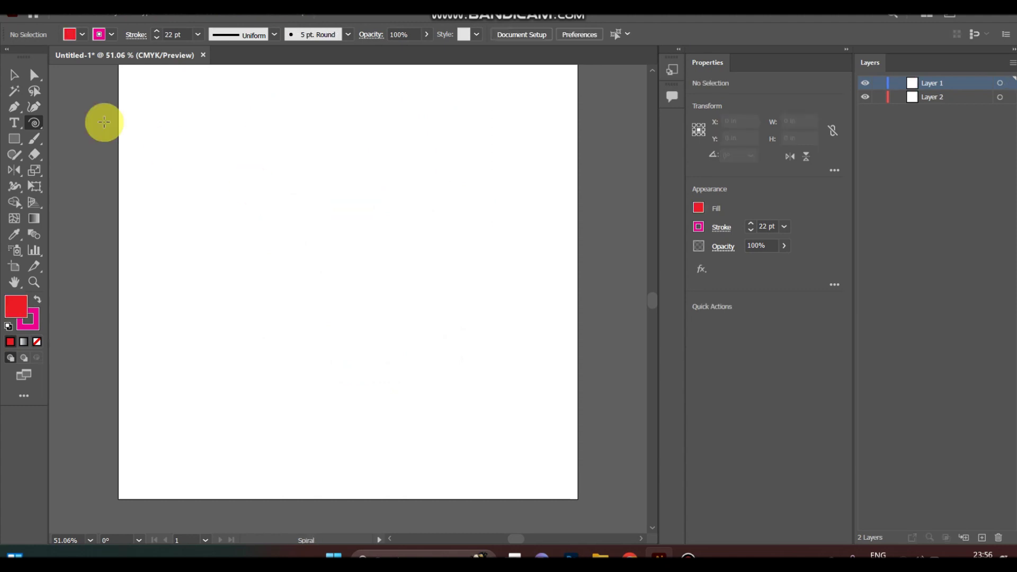
# Step: Activate the Rectangular Grid tool and set a 6 pt black stroke for it
pyautogui.moveTo(33, 125); pyautogui.dragTo(85, 168)
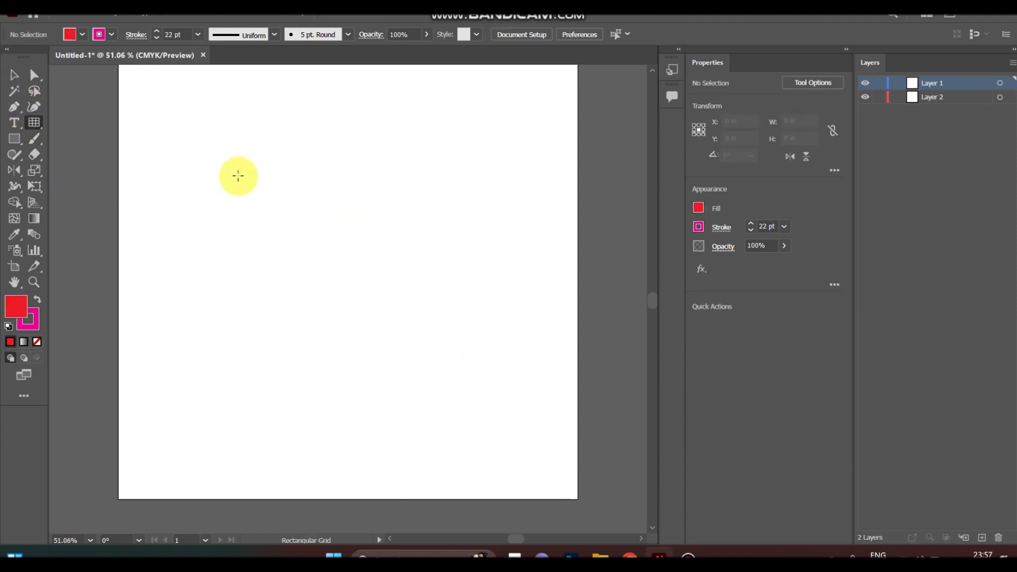
pyautogui.scroll(2, 238, 176)
pyautogui.scroll(1, 238, 176)
pyautogui.scroll(-2, 238, 176)
pyautogui.click(157, 38)
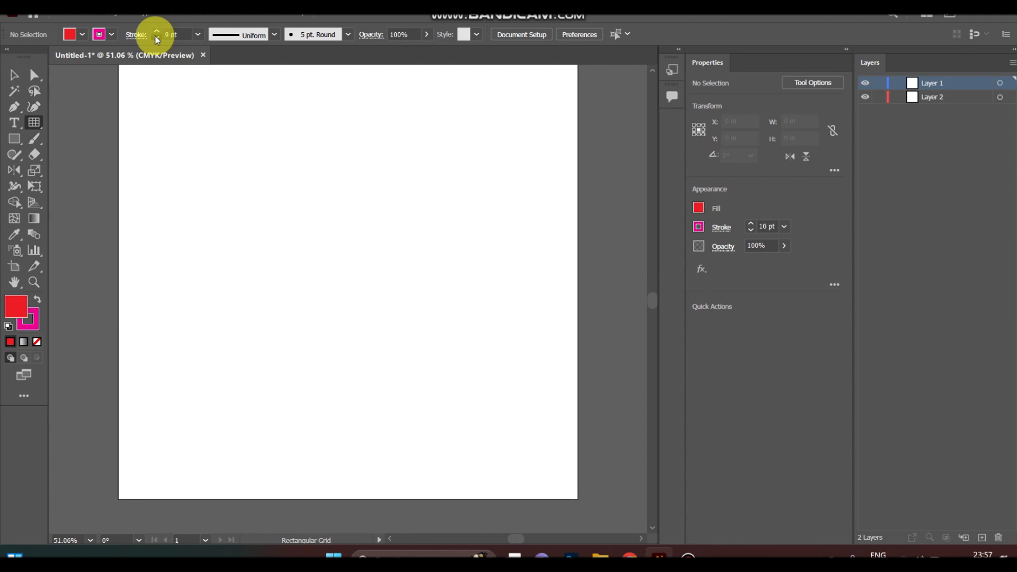
pyautogui.click(157, 38)
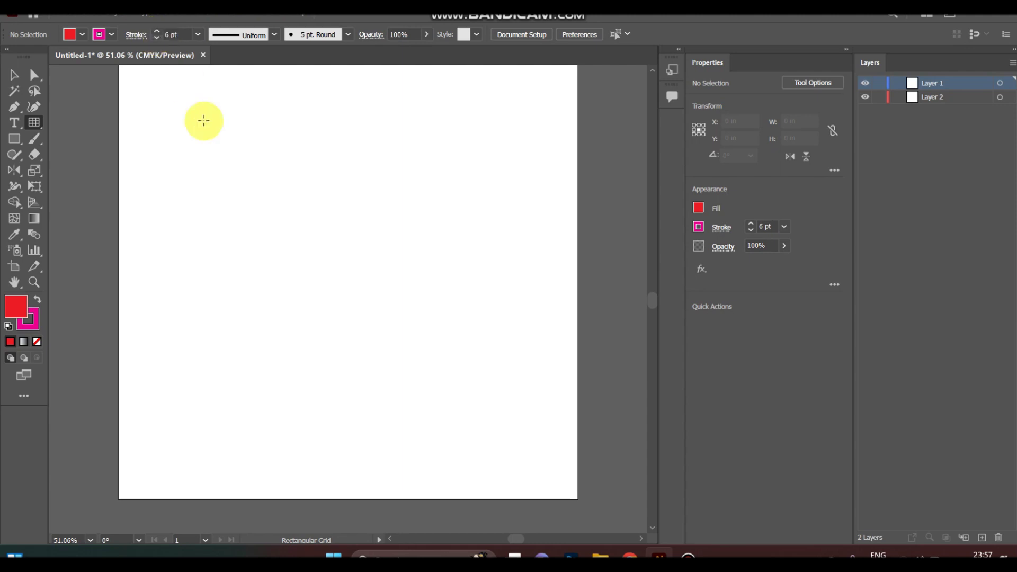
pyautogui.click(98, 39)
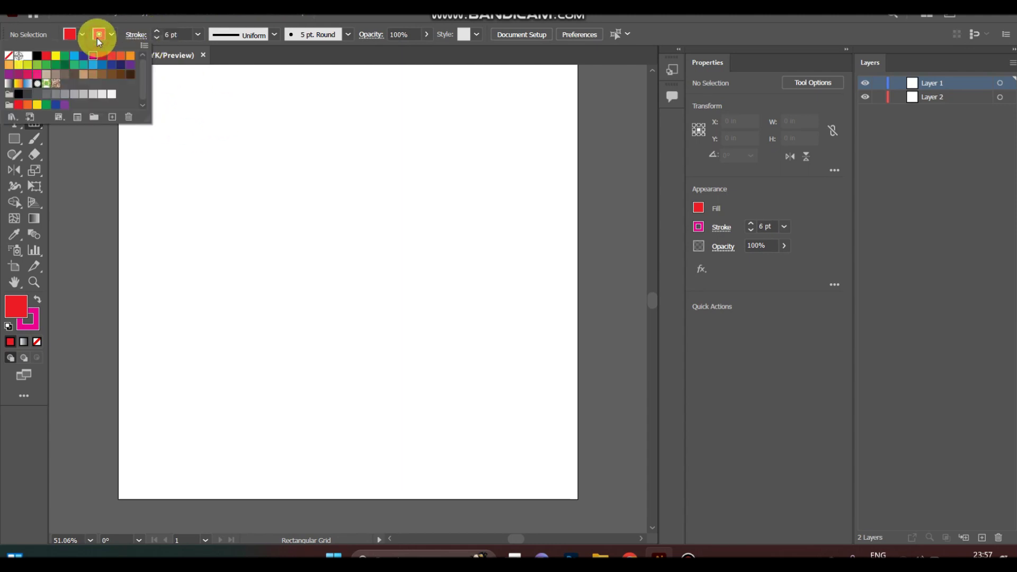
pyautogui.click(38, 56)
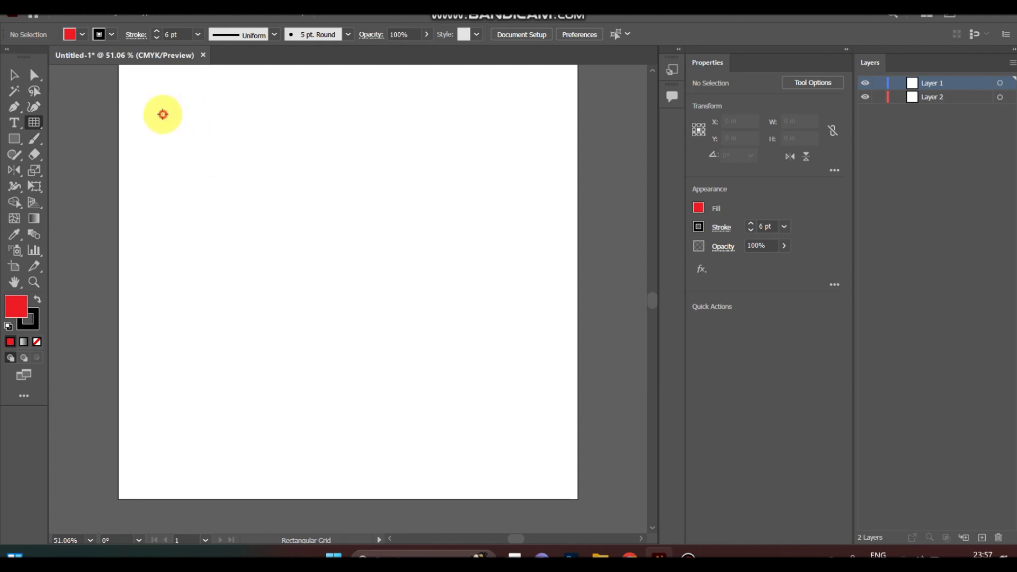
# Step: Draw a square rectangular grid about 8.1 by 8.1 in and move it fully onto the artboard
pyautogui.moveTo(163, 114); pyautogui.dragTo(318, 228)
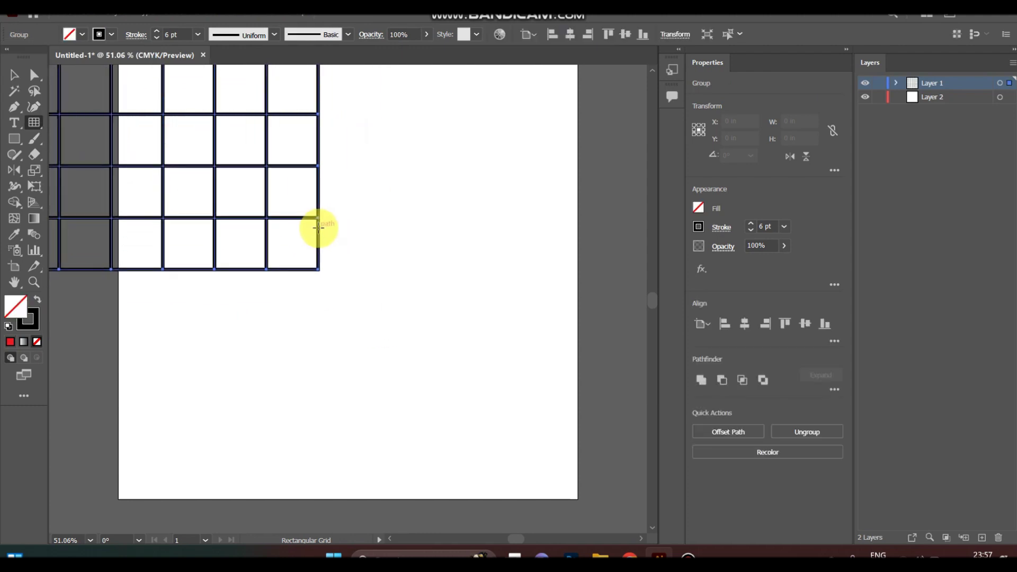
pyautogui.press('v')
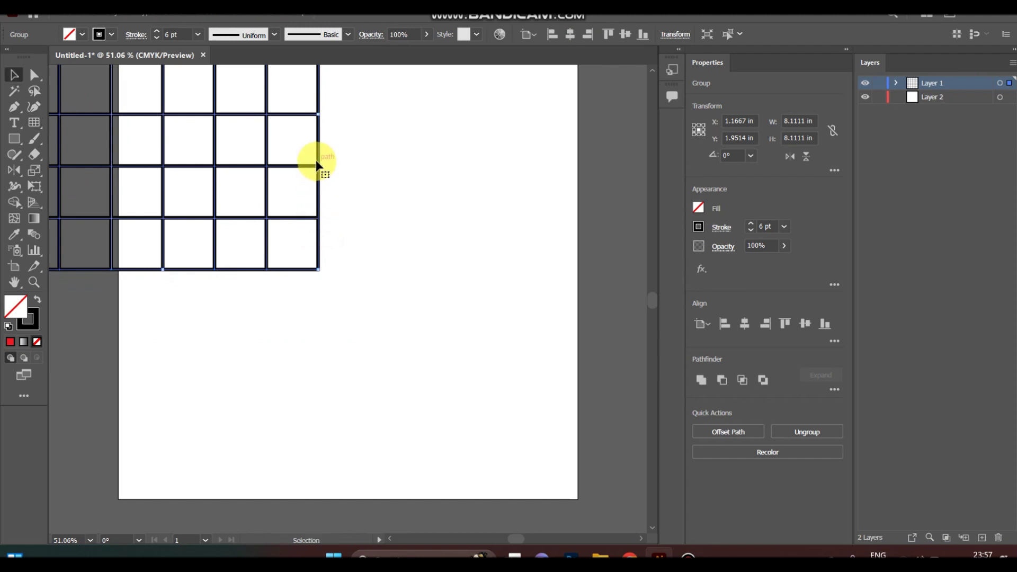
pyautogui.moveTo(319, 218); pyautogui.dragTo(489, 345)
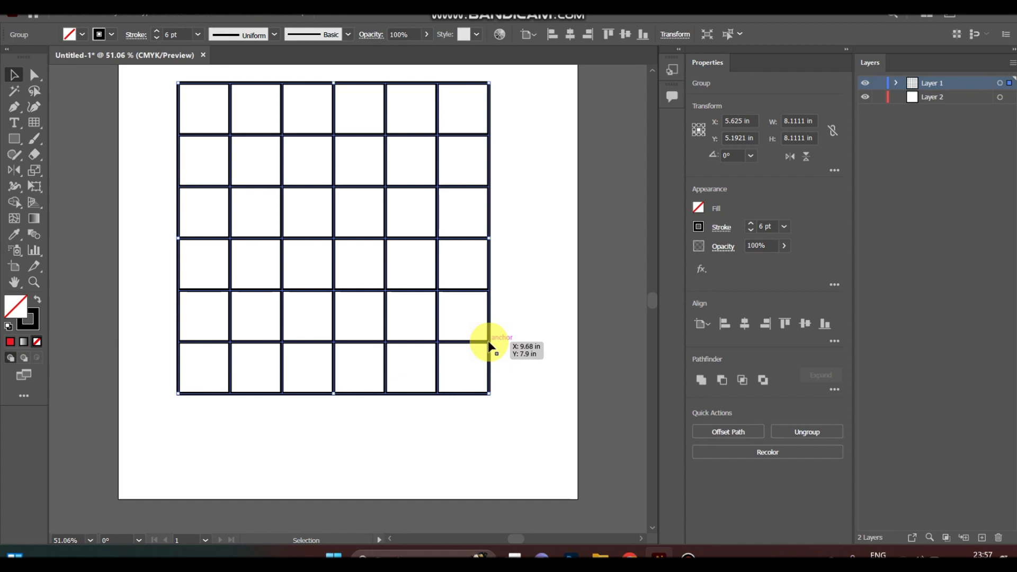
# Step: Draw a polar grid about 8.75 by 8.75 in, centred below the rectangular grid and overlapping its lower rows
pyautogui.moveTo(34, 122); pyautogui.dragTo(107, 184)
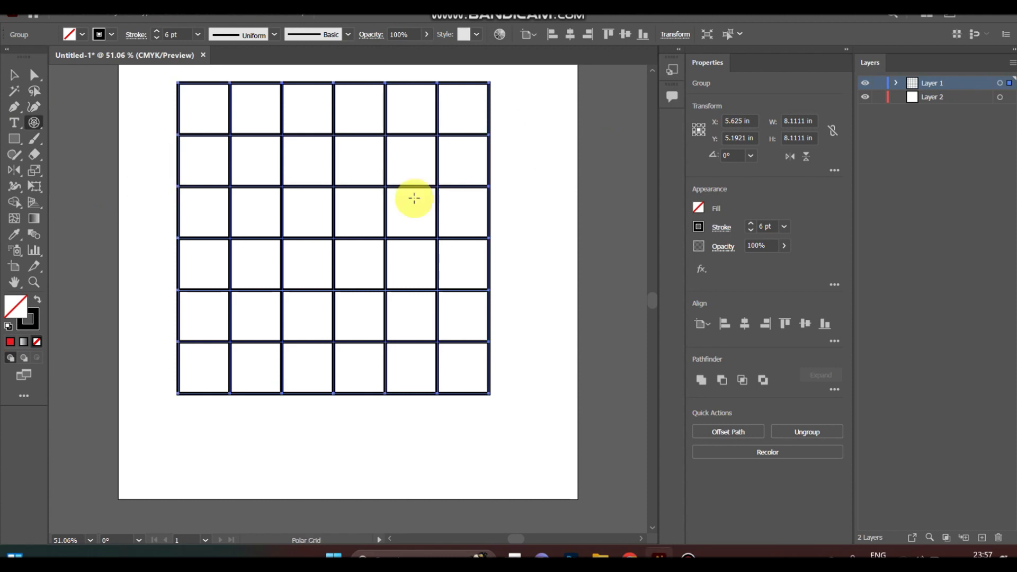
pyautogui.scroll(-3, 435, 250)
pyautogui.scroll(-2, 435, 250)
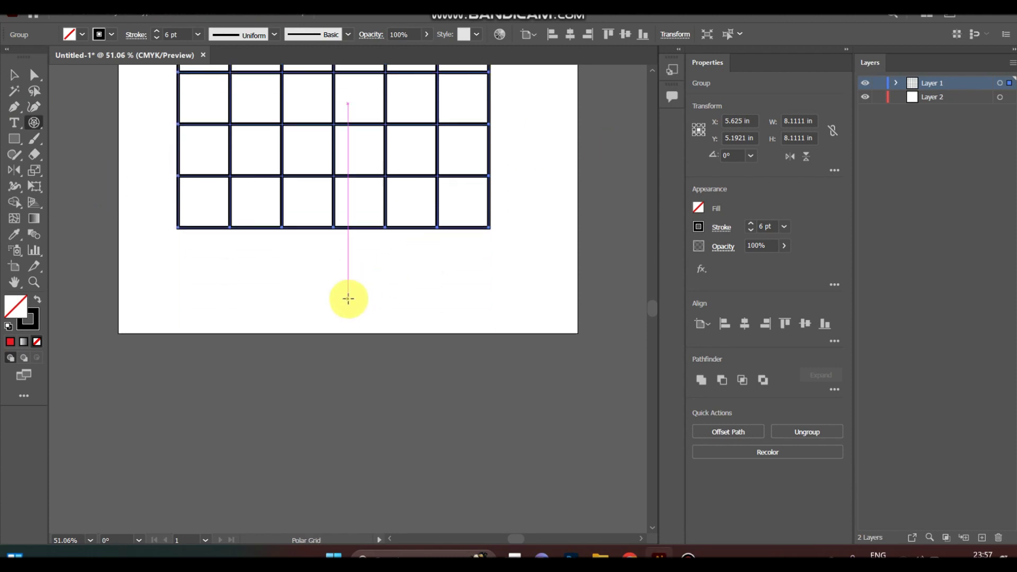
pyautogui.moveTo(348, 299); pyautogui.dragTo(419, 469)
pyautogui.press('v')
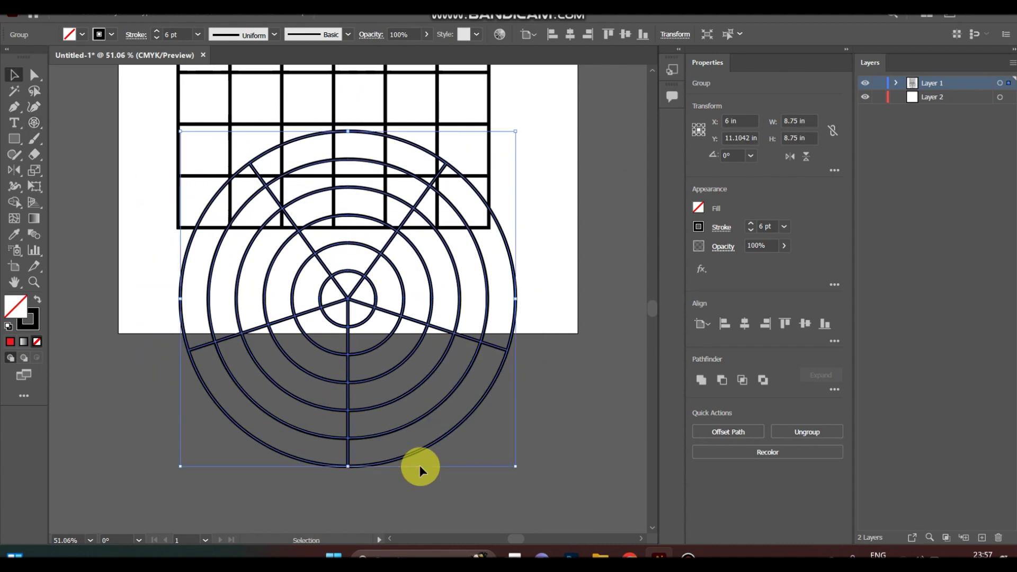
# Step: Select the rectangular grid and the polar grid together and delete them
pyautogui.scroll(-5, 520, 183)
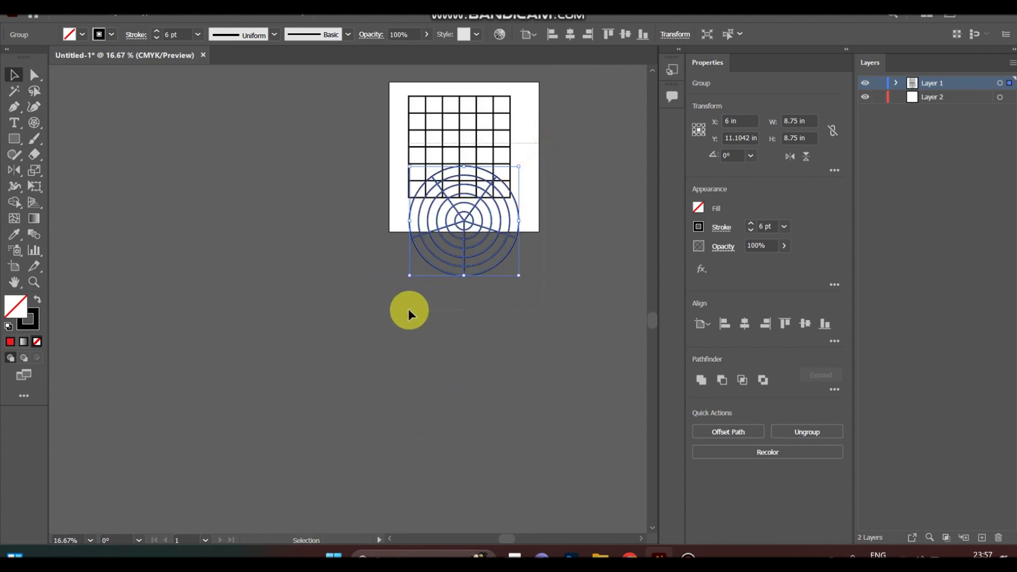
pyautogui.click(413, 196)
pyautogui.click(416, 173)
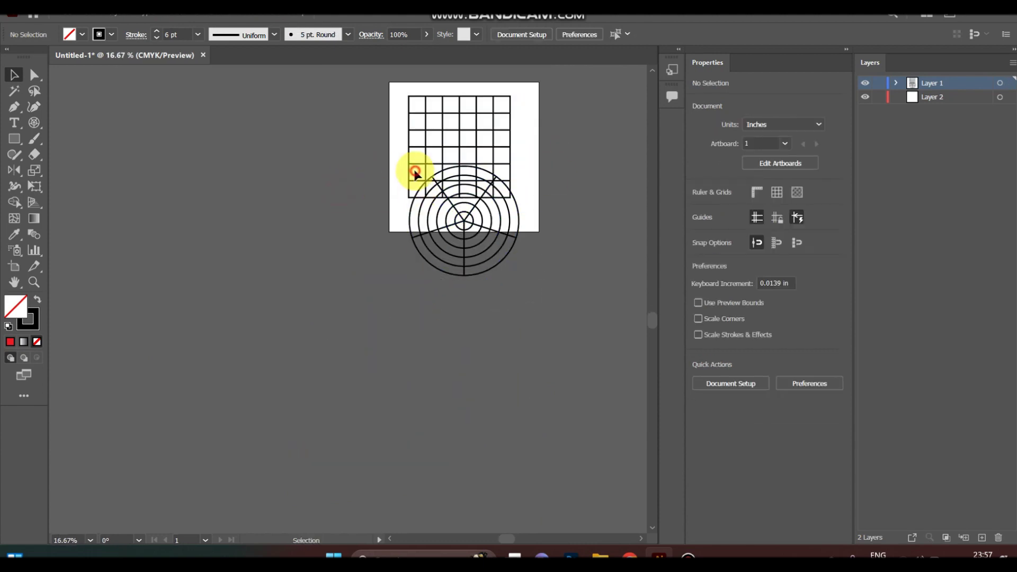
pyautogui.click(412, 169)
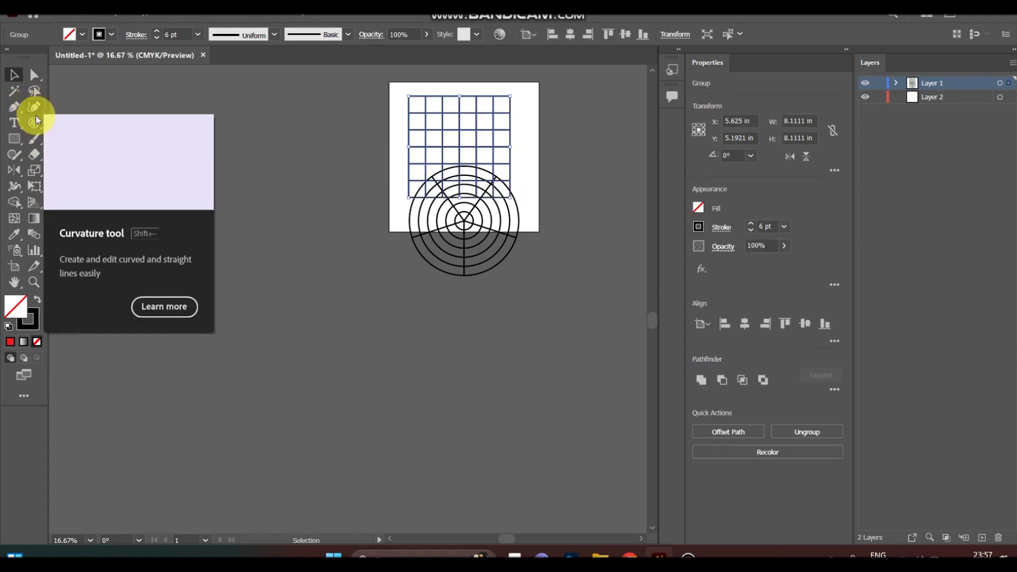
pyautogui.moveTo(33, 122); pyautogui.dragTo(123, 186)
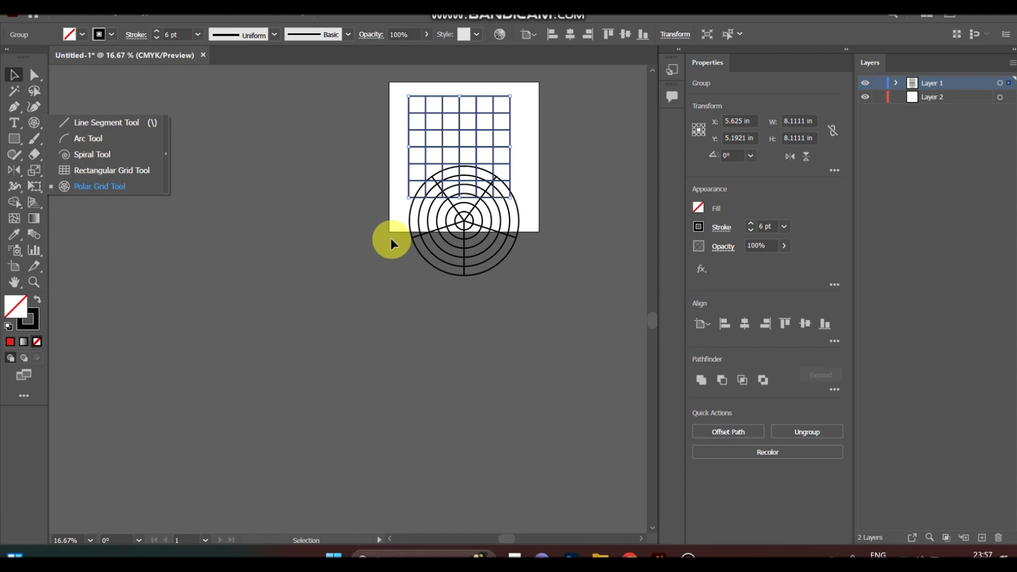
pyautogui.moveTo(561, 145); pyautogui.dragTo(345, 303)
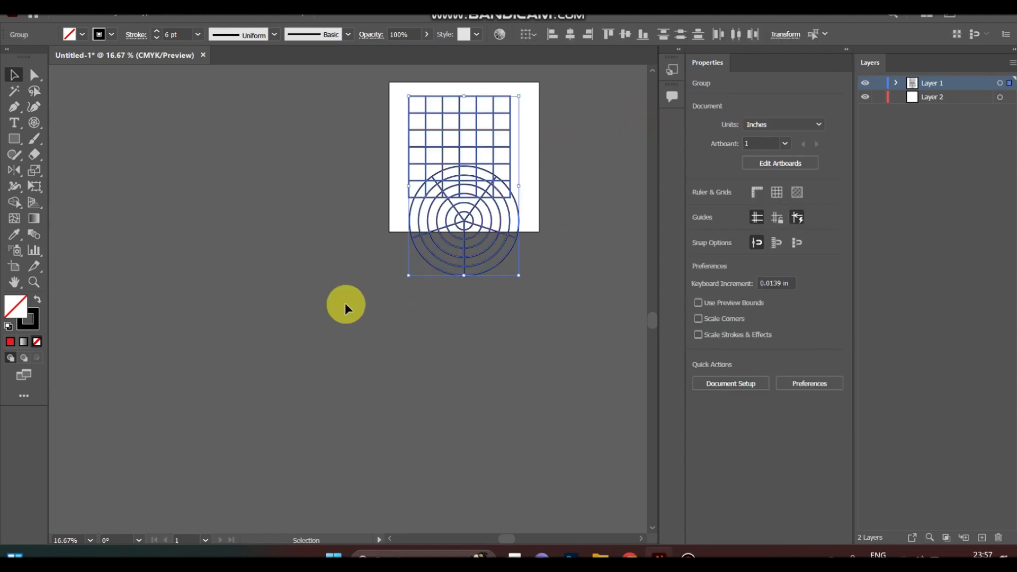
pyautogui.press('Delete')
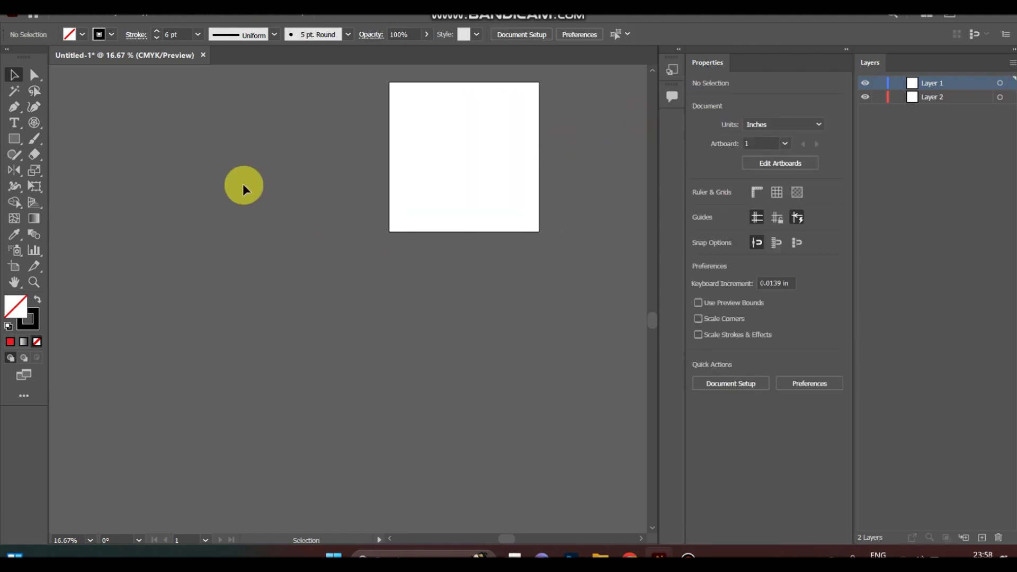
pyautogui.hotkey('ctrl', '0')
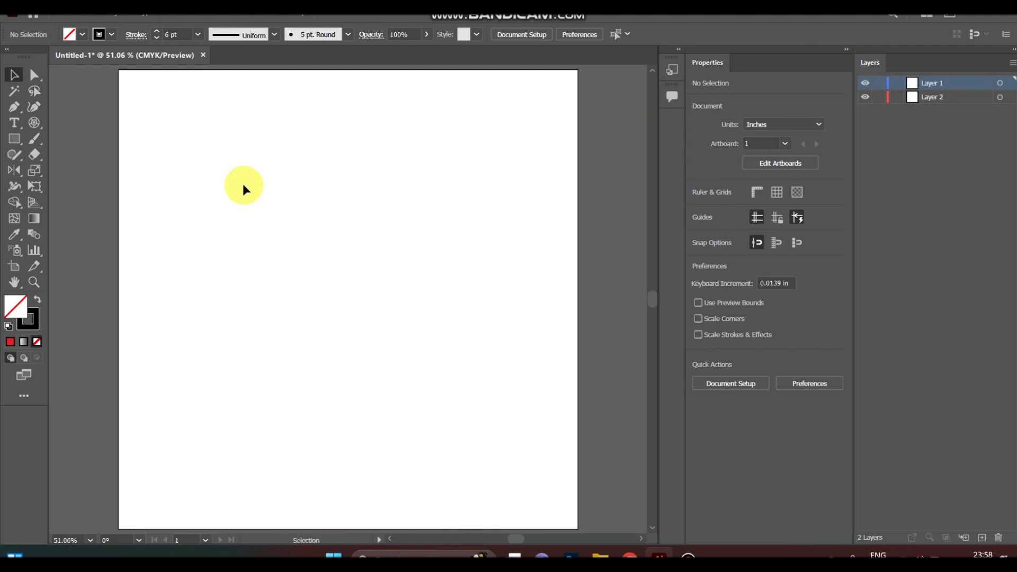